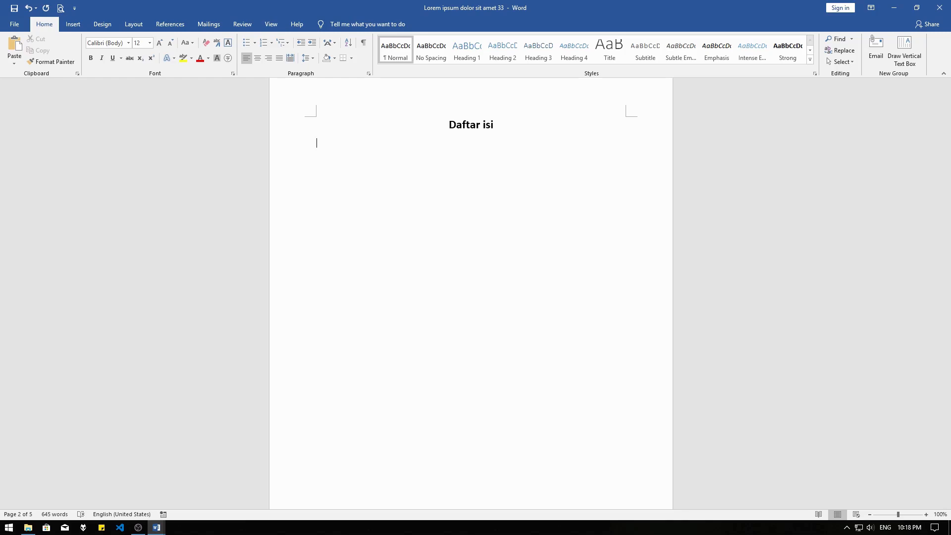
Enter the dotted-leader entries BAB I page 1, BAB II page 2 and BAB III page 3 under the Daftar isi title
text(BAB I)
key(Tab)
text(1)
key(Return)
text(BAB II)
key(Tab)
text(2)
key(Return)
text(BA)
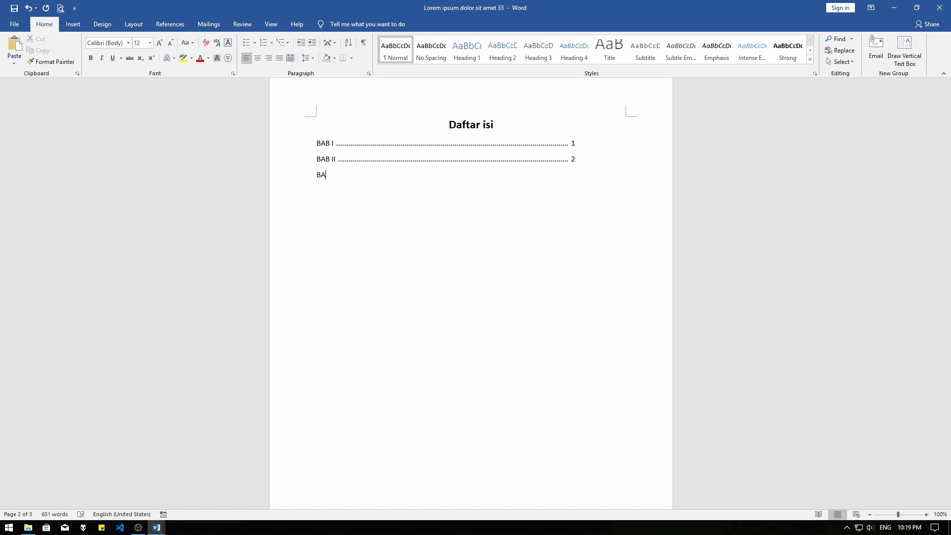
text(B III)
key(Tab)
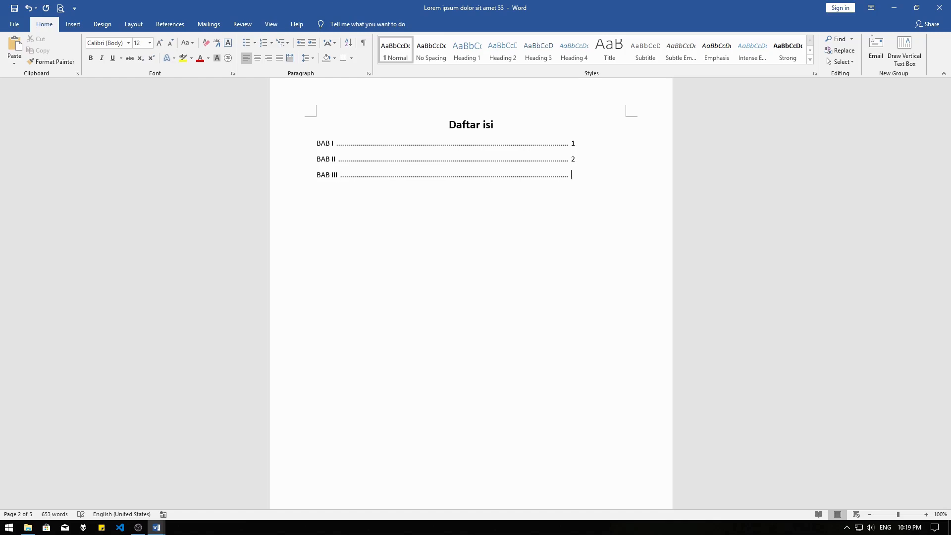
text(3)
Insert an Automatic Table 1 table of contents at the very beginning of the document
key(ctrl+Home)
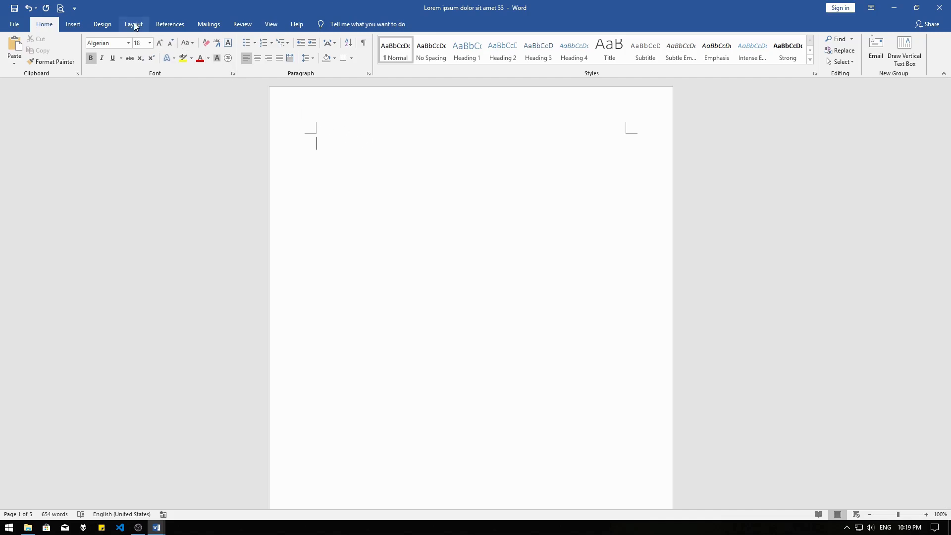
click(169, 22)
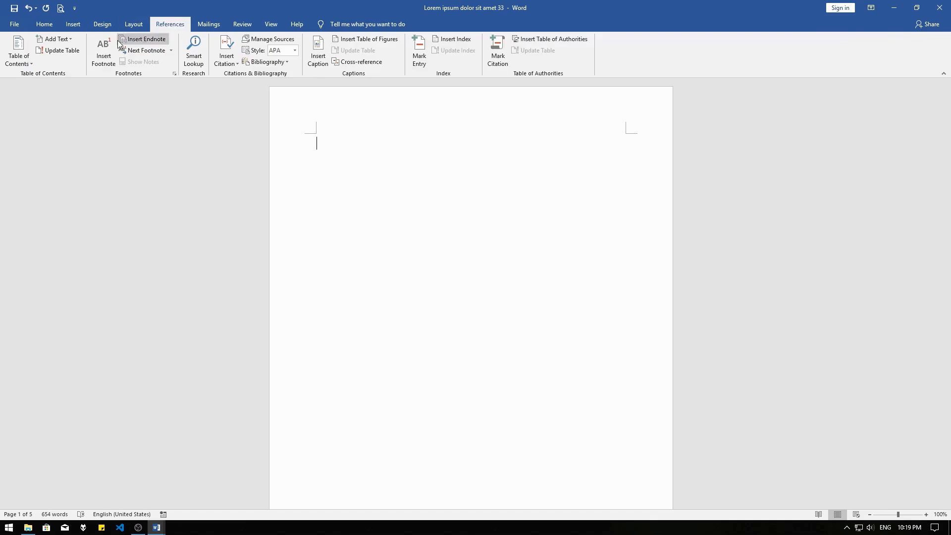
click(23, 48)
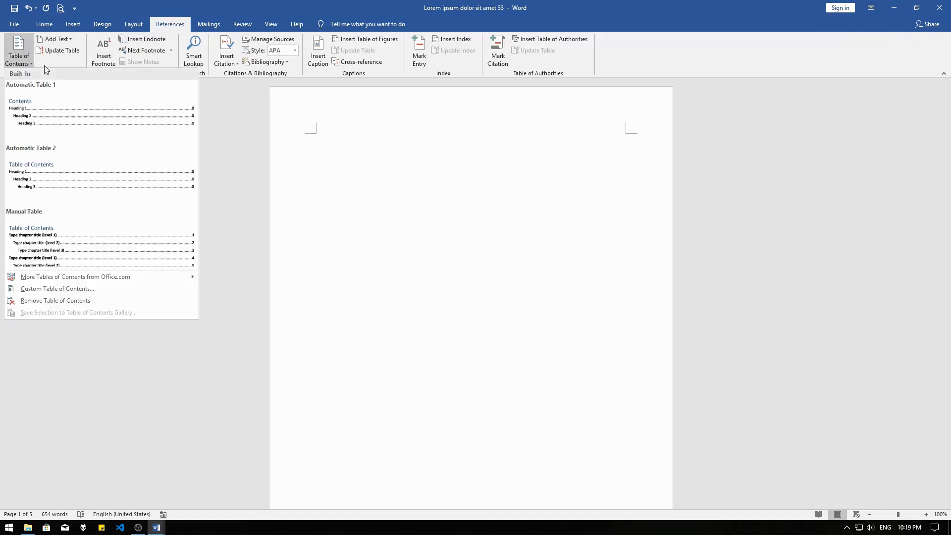
click(79, 116)
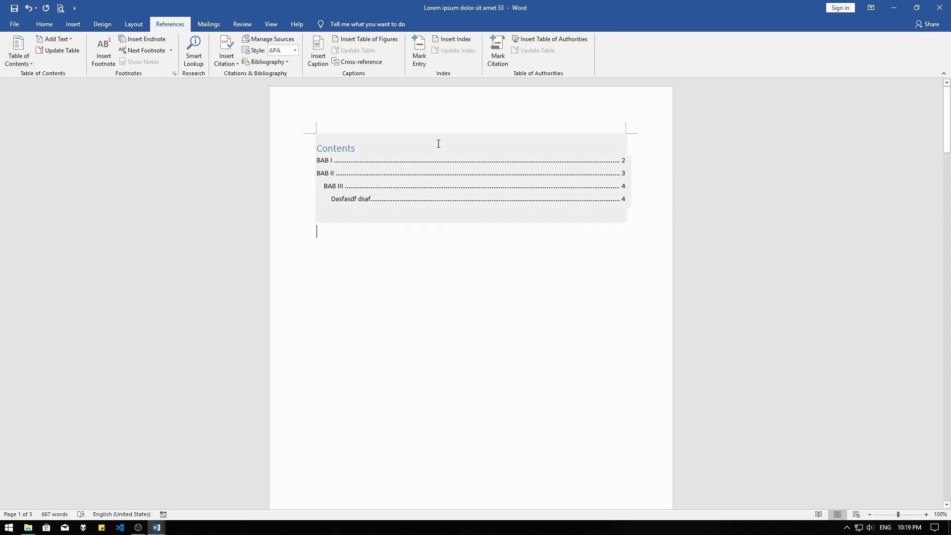
click(451, 147)
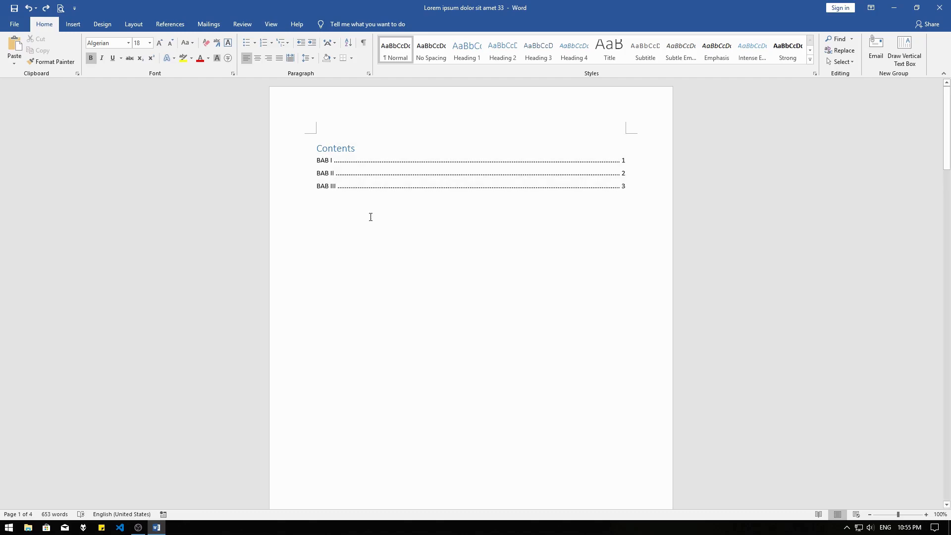
Redo the removal of the existing contents table and insert a new Automatic Table 1 on the blank first page
key(ctrl+y)
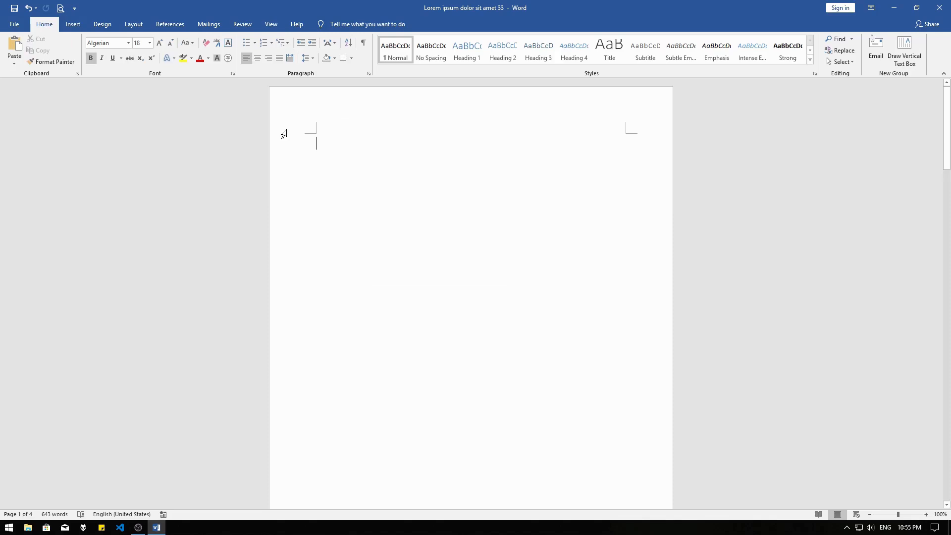
click(163, 23)
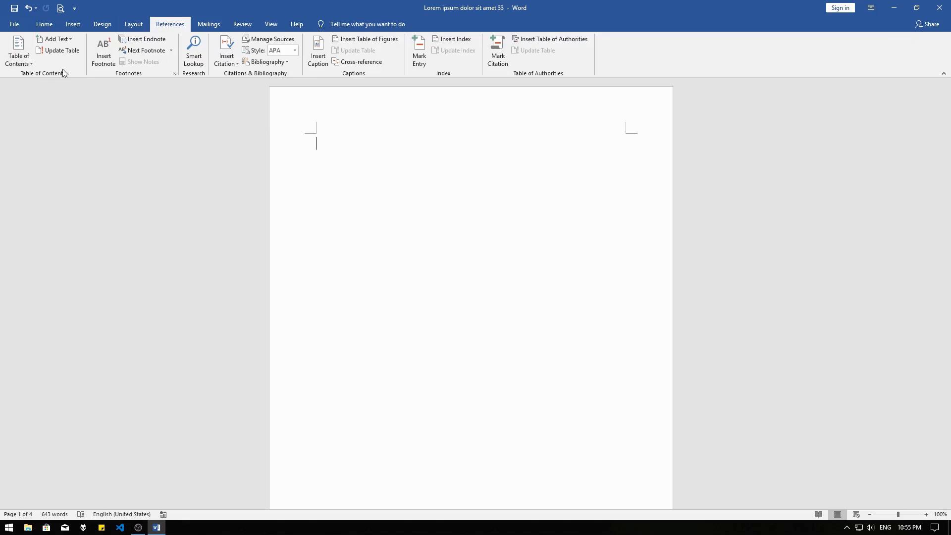
click(19, 53)
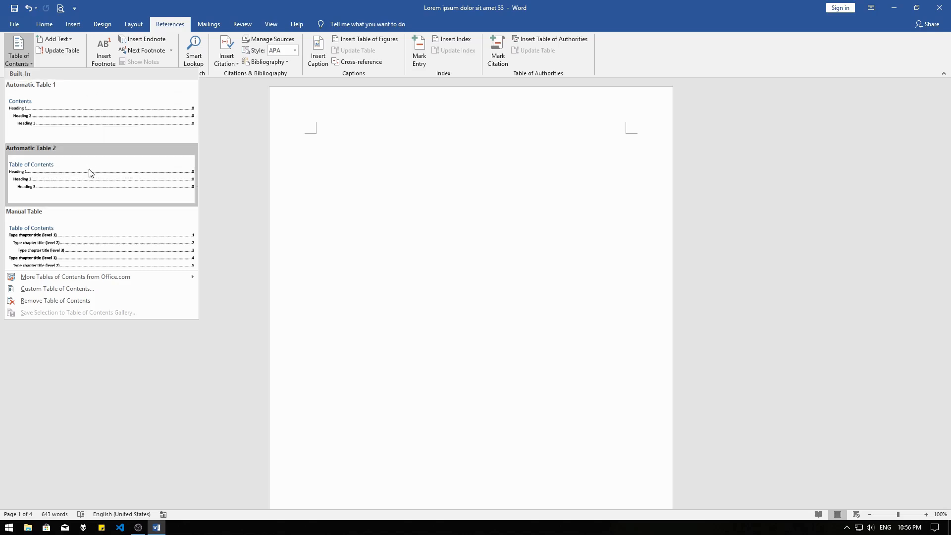
click(71, 122)
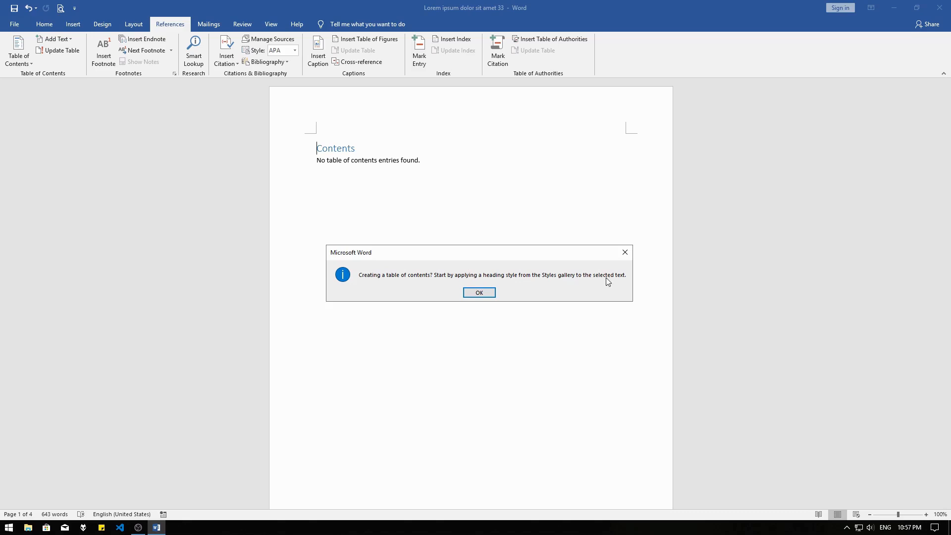
click(488, 293)
click(381, 160)
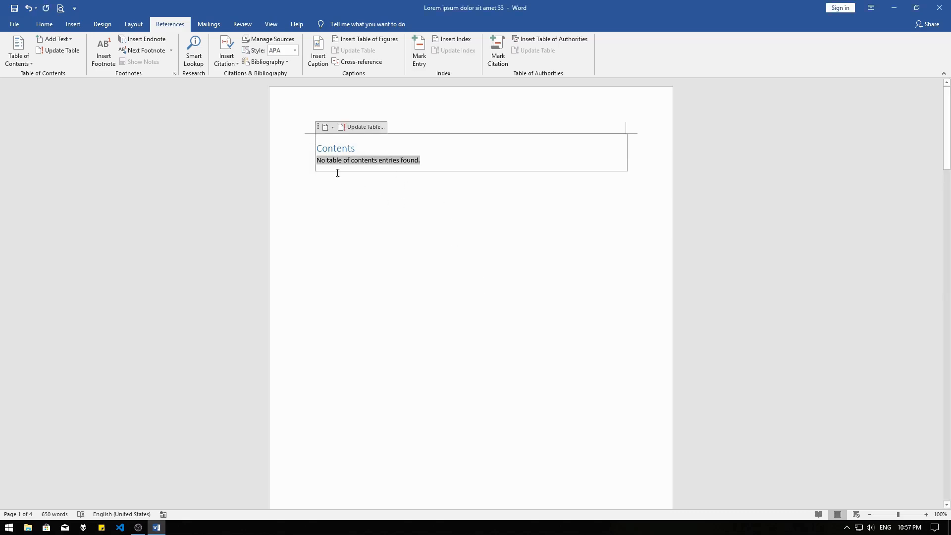
click(408, 205)
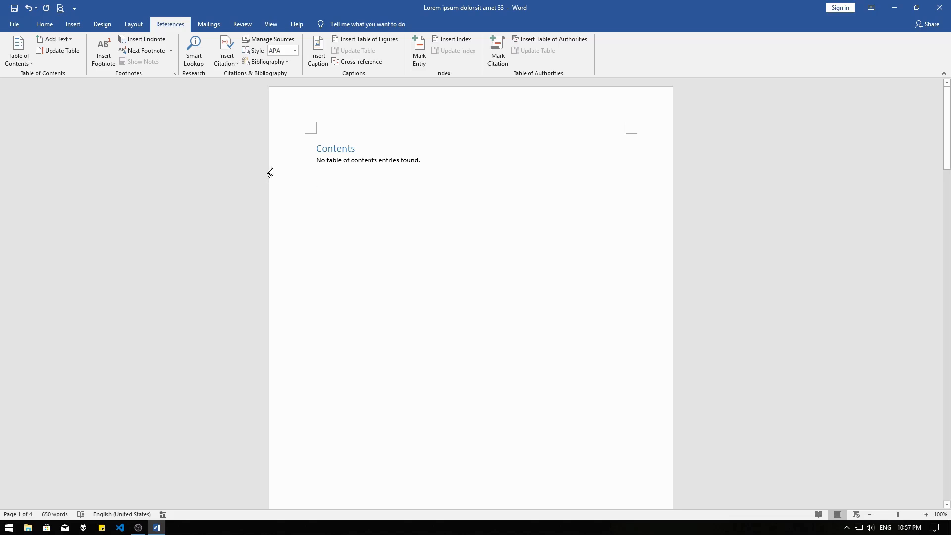
Reapply the Automatic Table 1 layout to the contents table on the first page
click(322, 147)
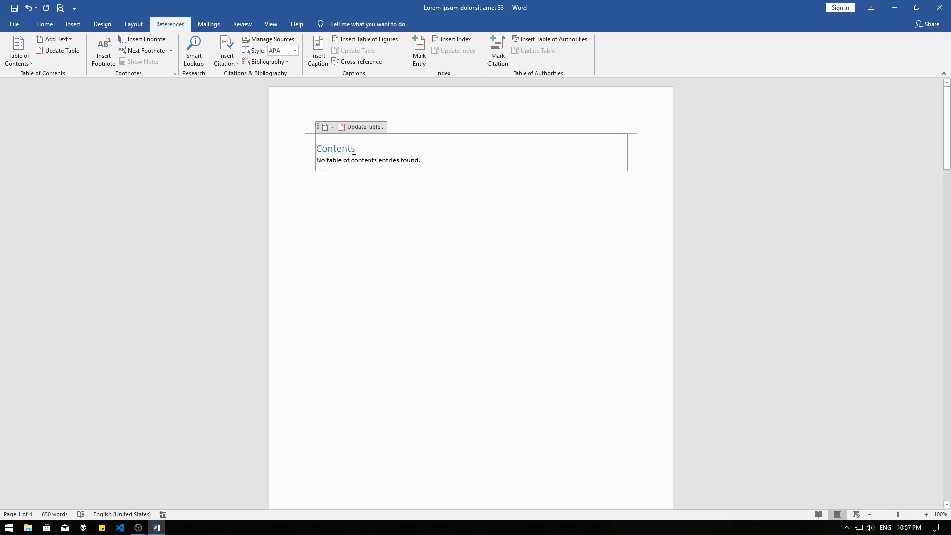
click(327, 127)
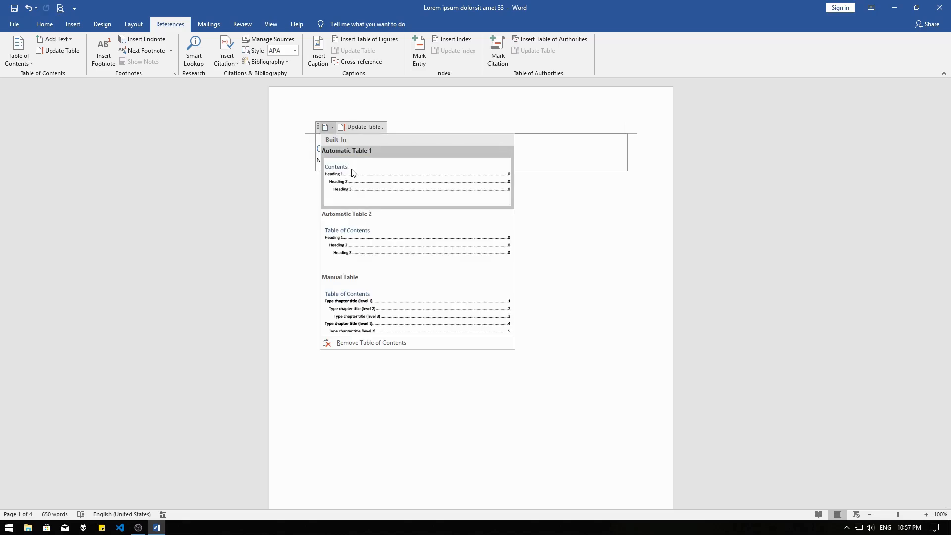
click(353, 172)
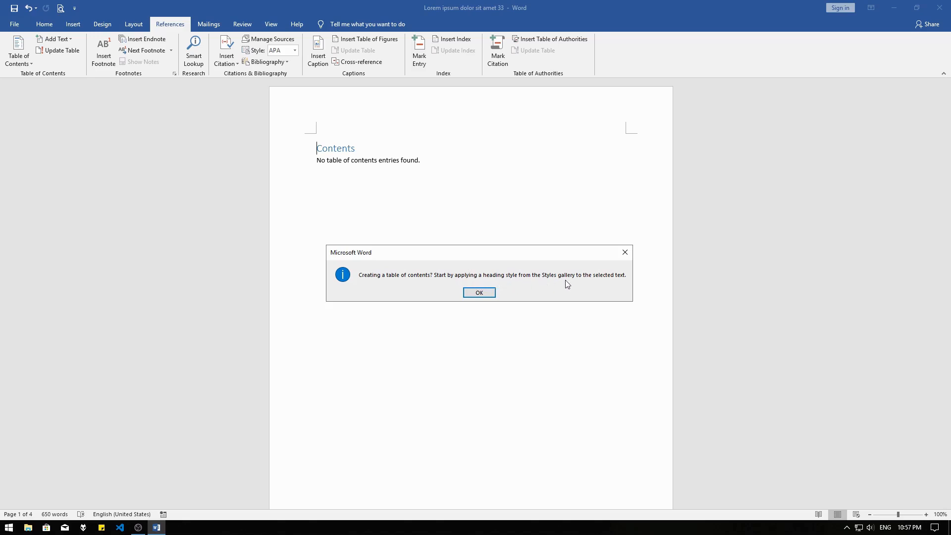
key(Return)
click(351, 185)
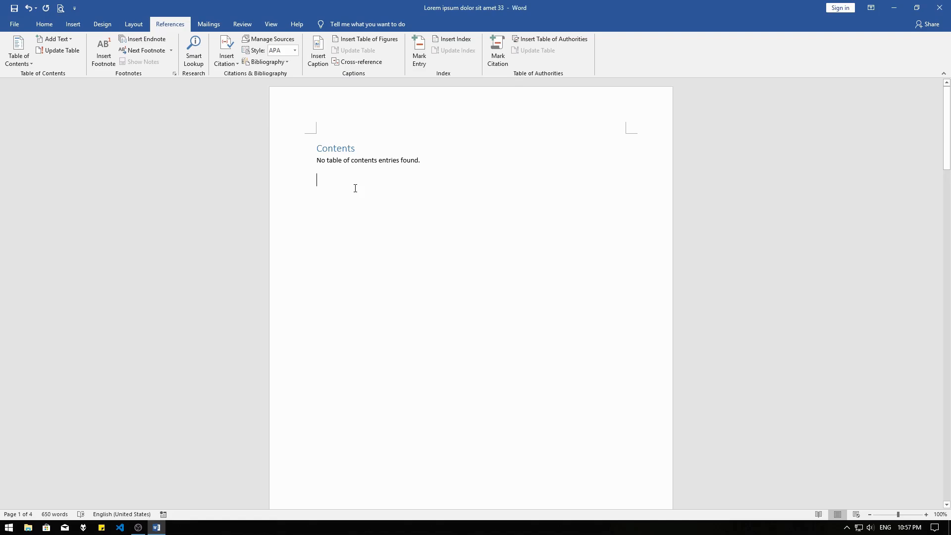
Apply the Heading 1 style to the BAB I chapter title on the second page
scroll(355, 188, down, 15)
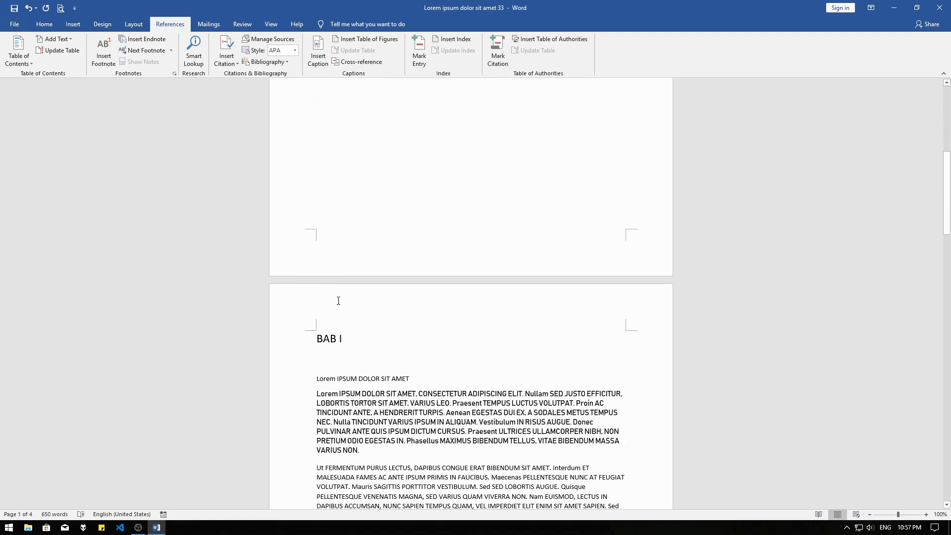
drag(349, 247, 316, 247)
click(317, 247)
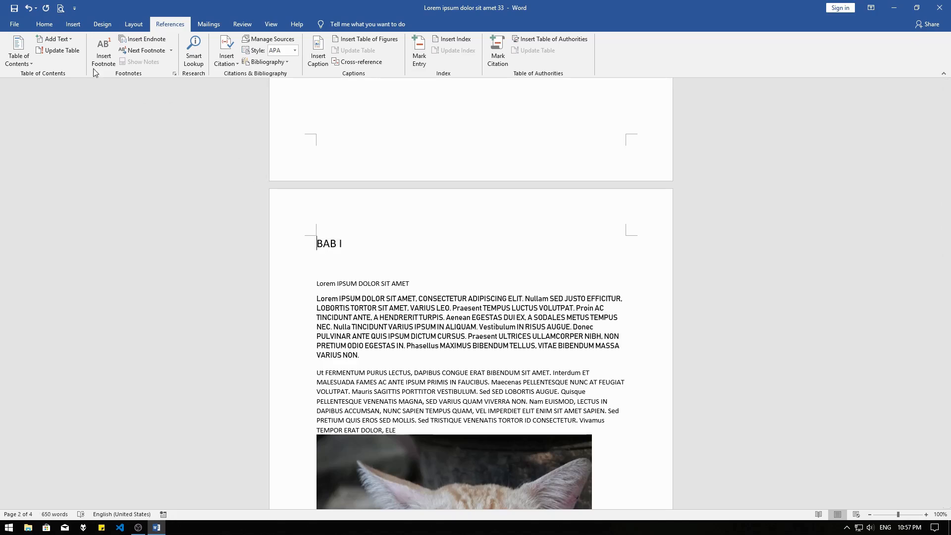
click(47, 23)
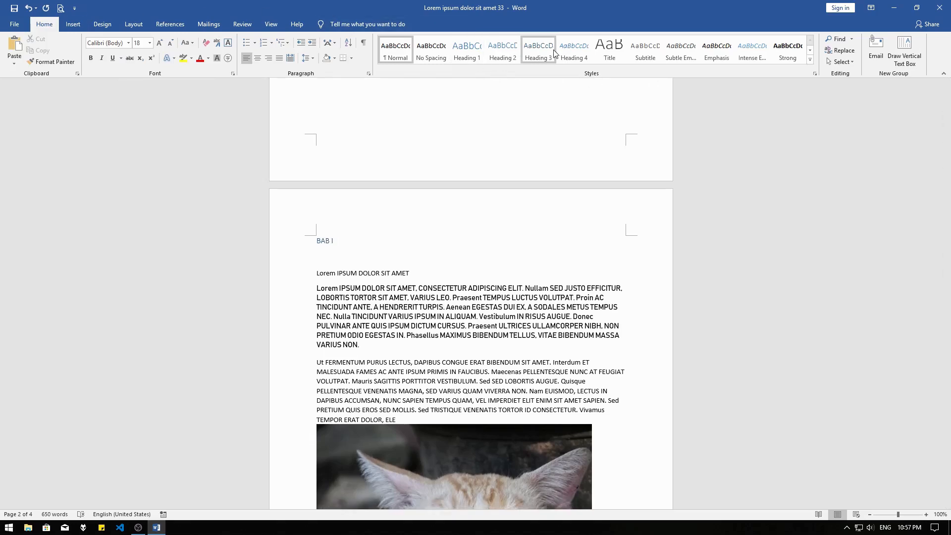
click(569, 52)
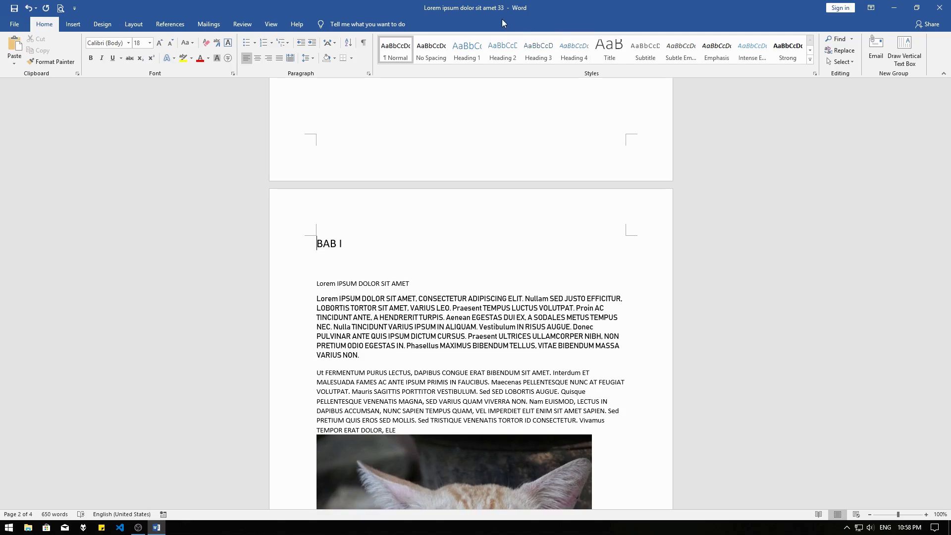
click(471, 47)
scroll(422, 210, down, 3)
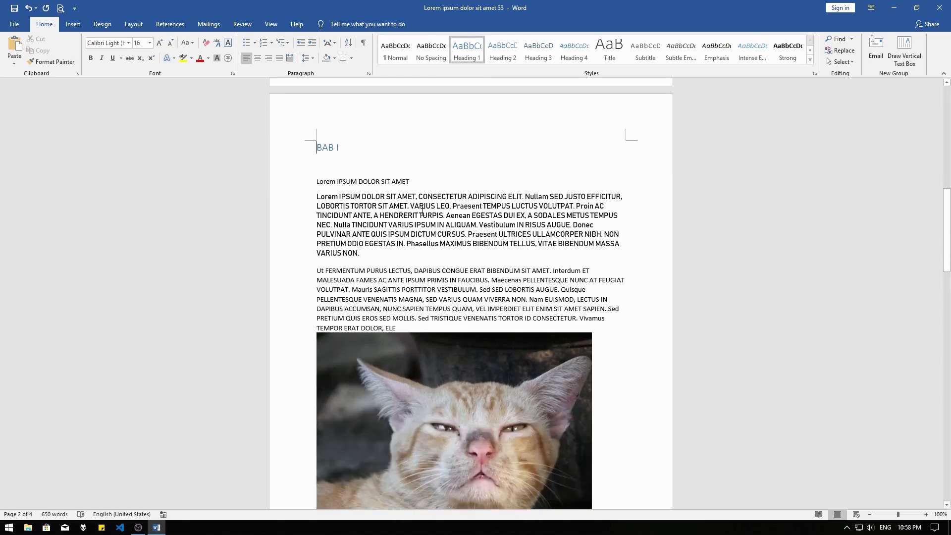
click(429, 163)
Rebuild the first page's contents table with Automatic Table 1 so it includes the BAB I heading
scroll(429, 162, up, 15)
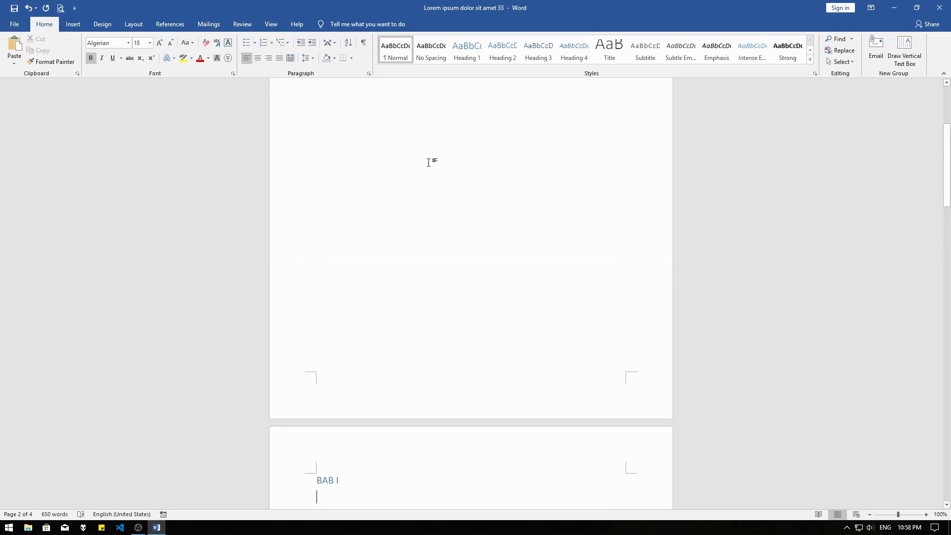
click(360, 149)
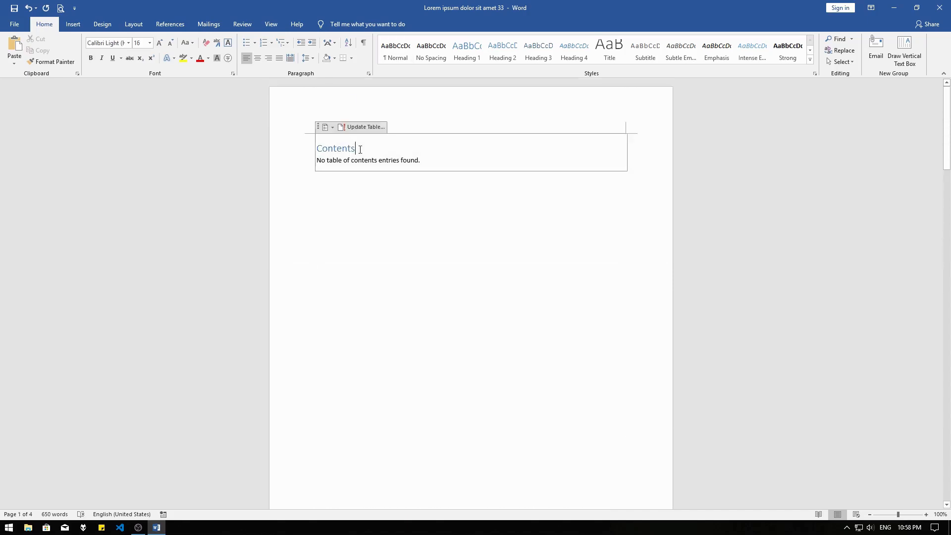
click(326, 127)
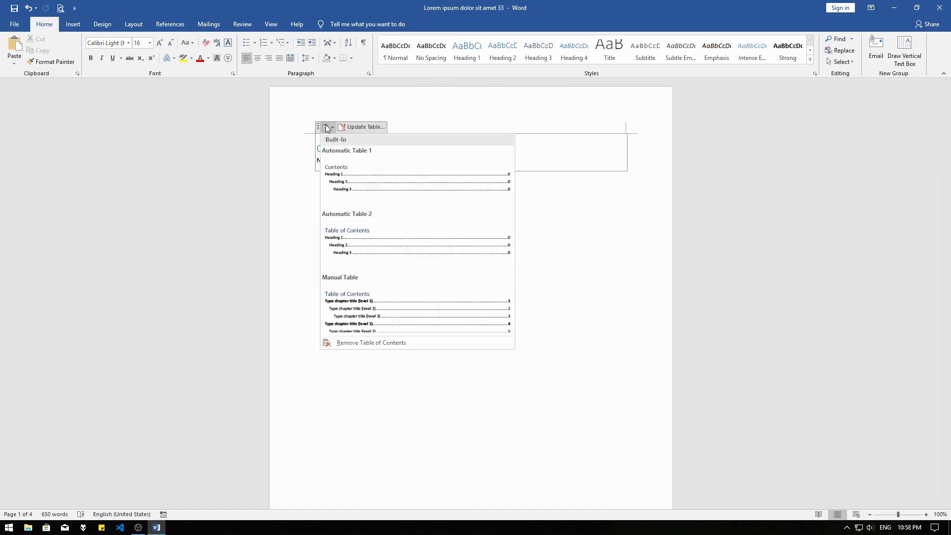
click(352, 170)
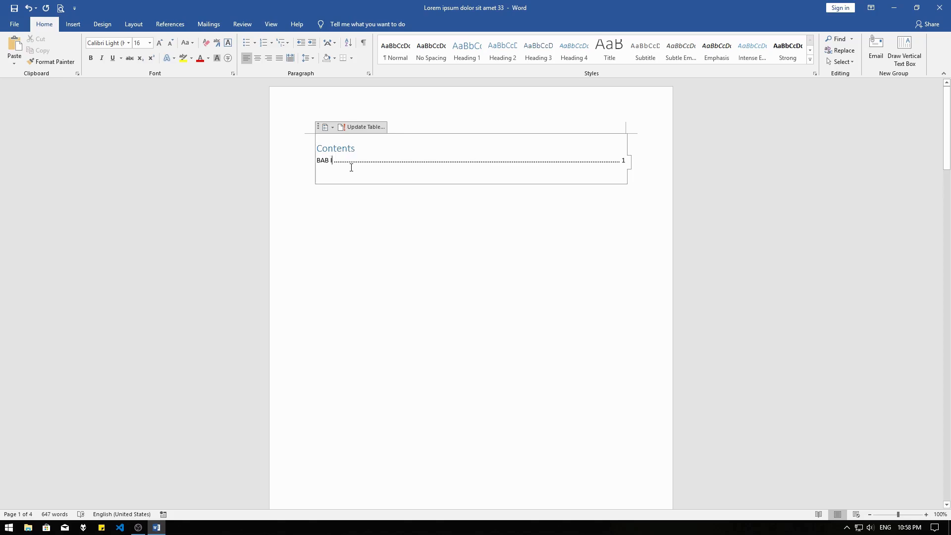
click(524, 184)
Apply the Heading 1 style to the BAB II chapter title on the third page
scroll(524, 183, down, 9)
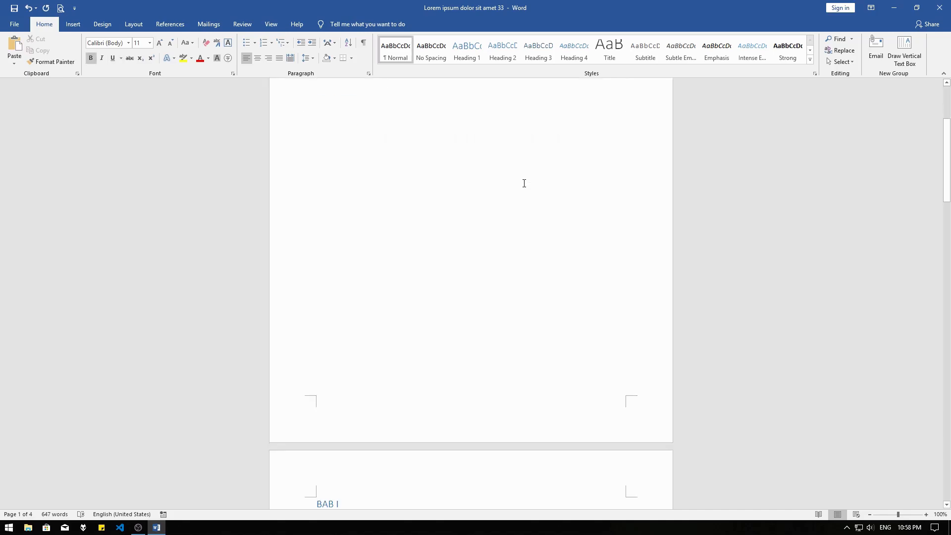
scroll(524, 183, down, 13)
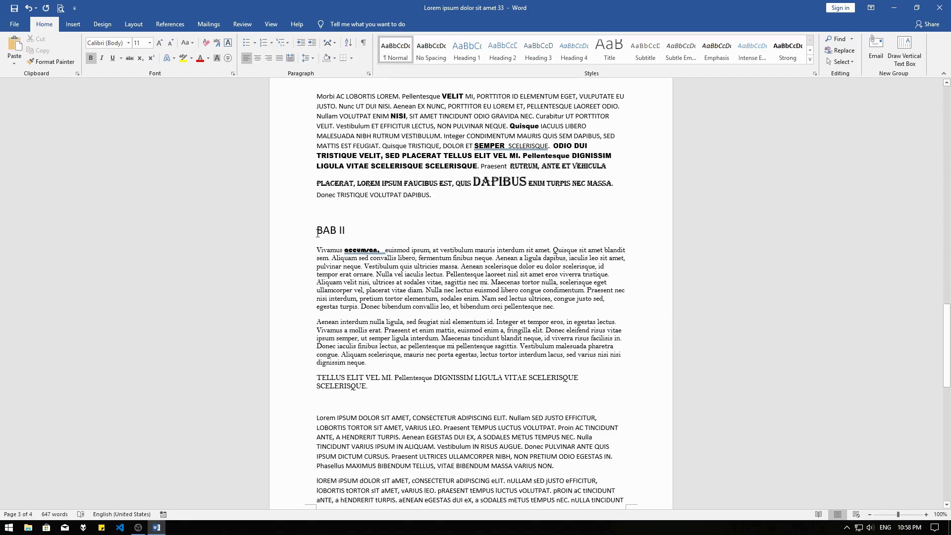
triple_click(318, 231)
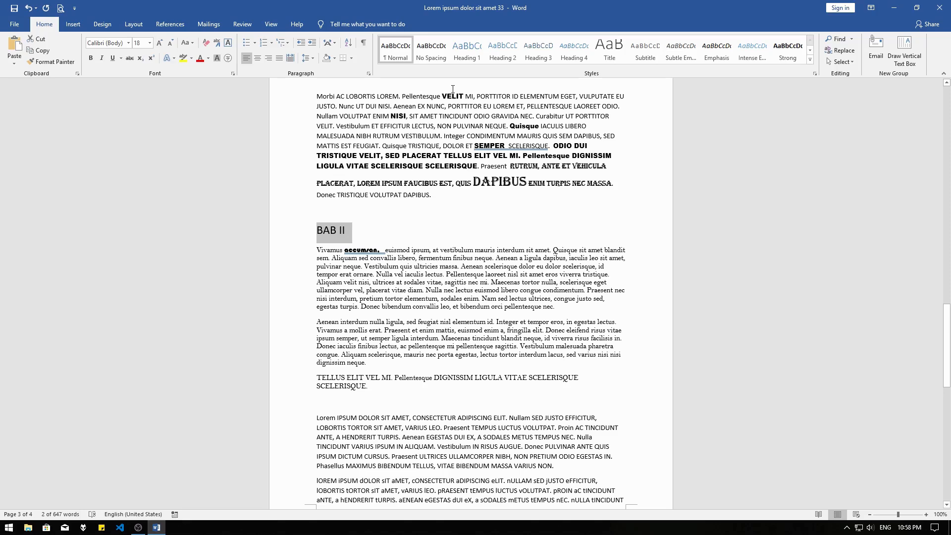
click(460, 57)
click(367, 236)
Apply the Heading 1 style to the BAB III chapter title on the last page
scroll(384, 228, down, 12)
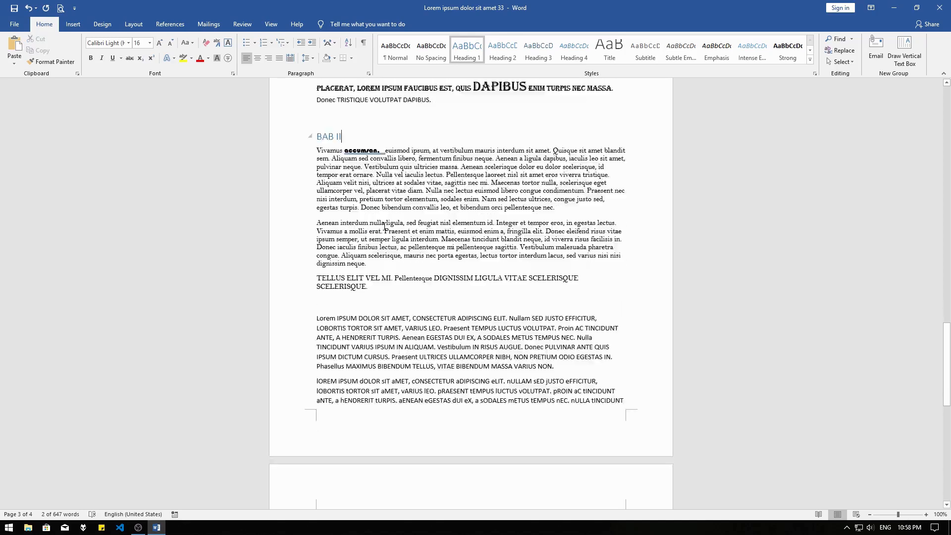
scroll(384, 228, down, 3)
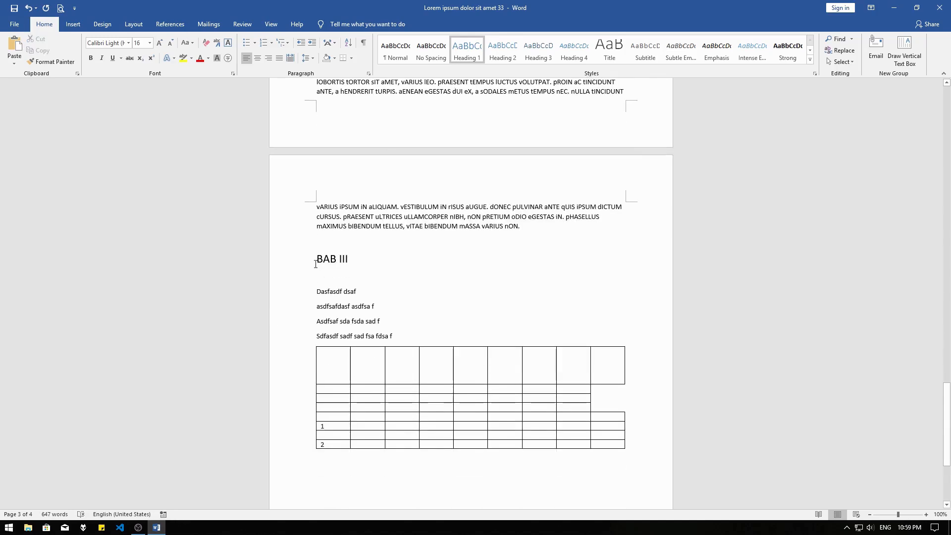
drag(315, 258, 350, 259)
click(475, 48)
Update the entire table of contents on the first page so it includes the BAB II and BAB III headings
scroll(468, 178, up, 5)
scroll(468, 178, up, 20)
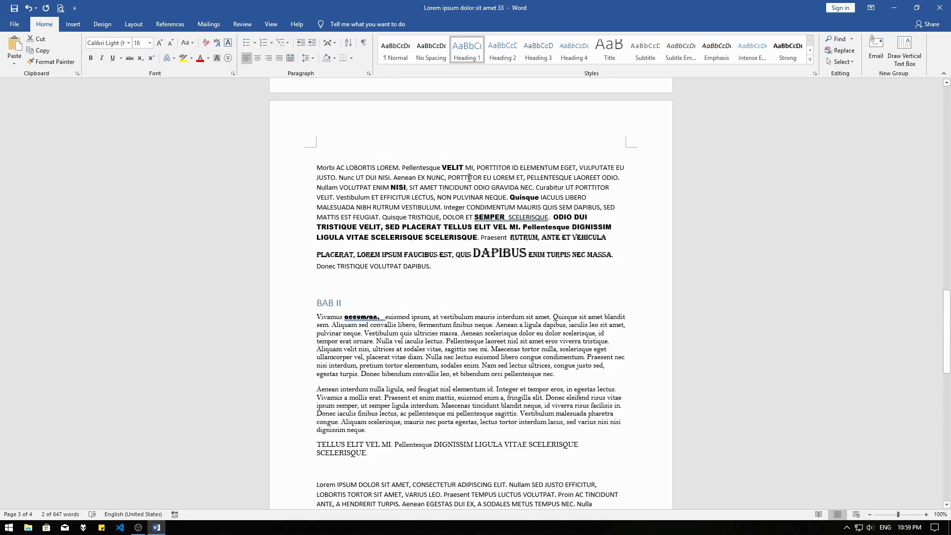
scroll(468, 180, up, 10)
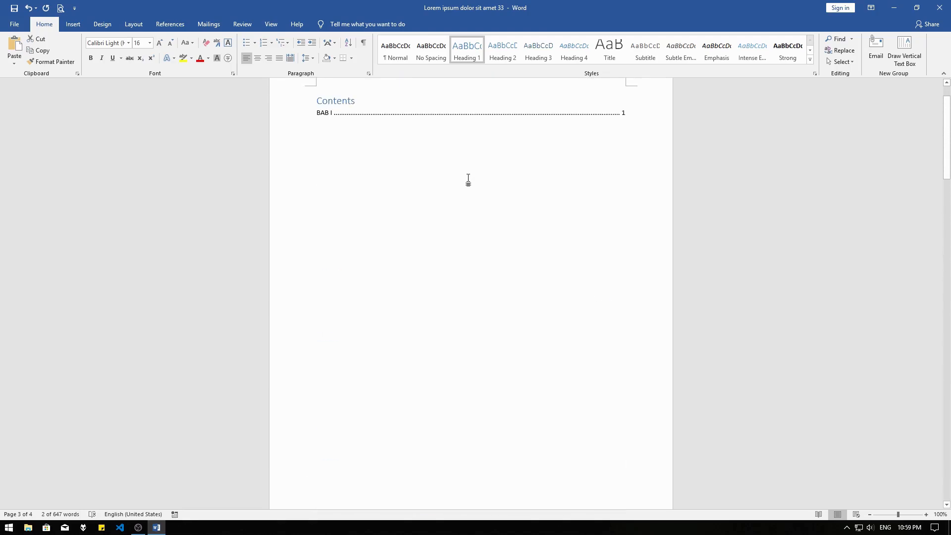
click(424, 148)
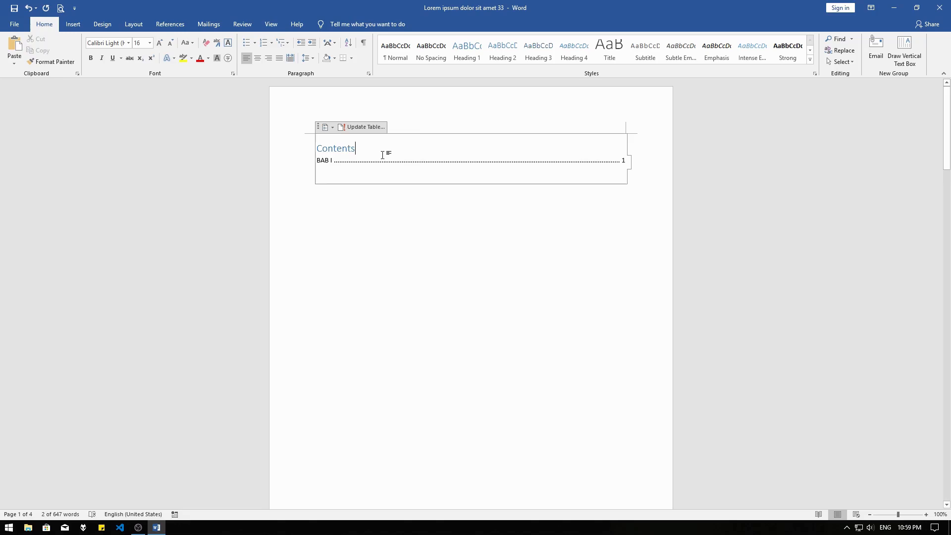
click(333, 127)
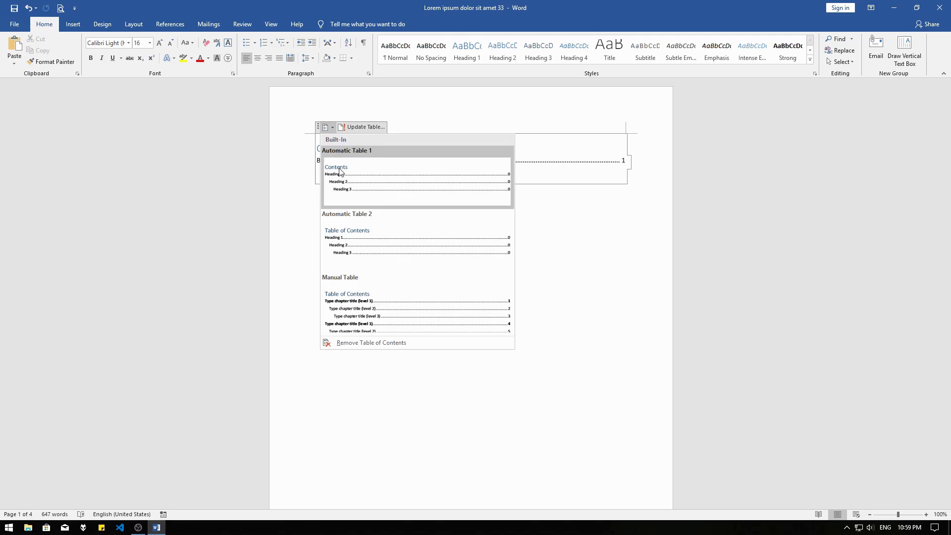
click(534, 177)
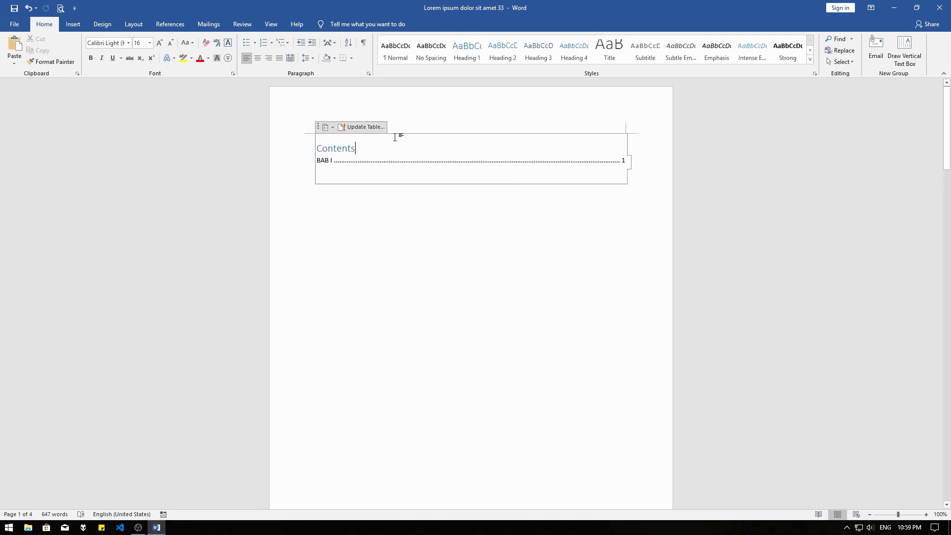
click(371, 128)
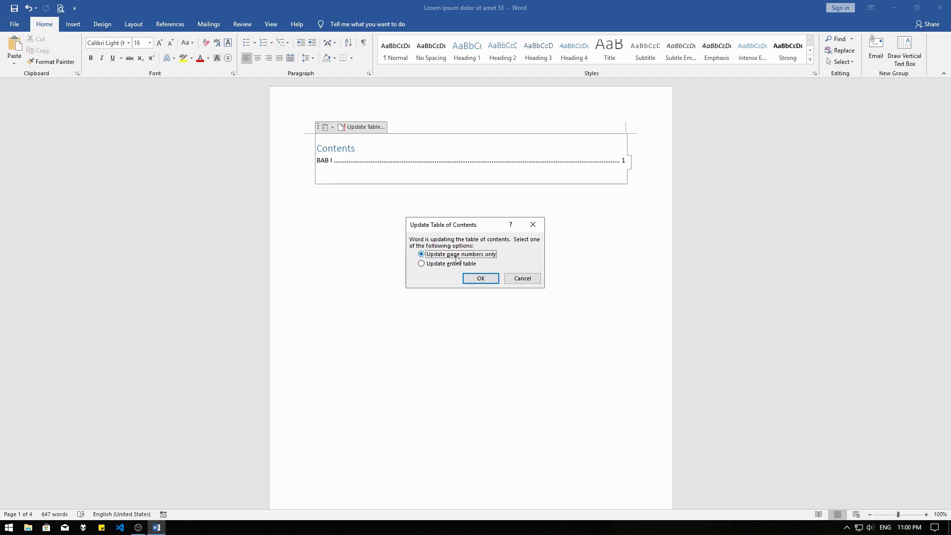
click(428, 266)
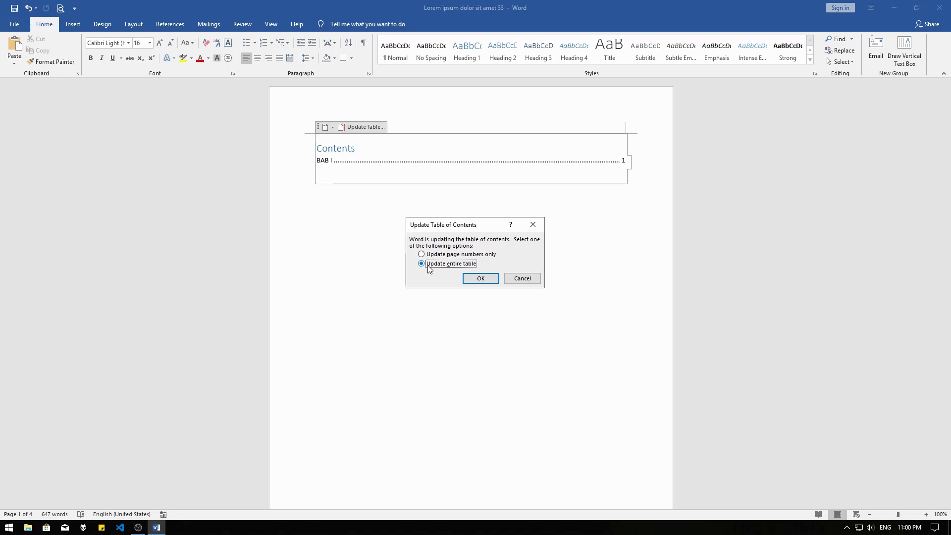
click(480, 278)
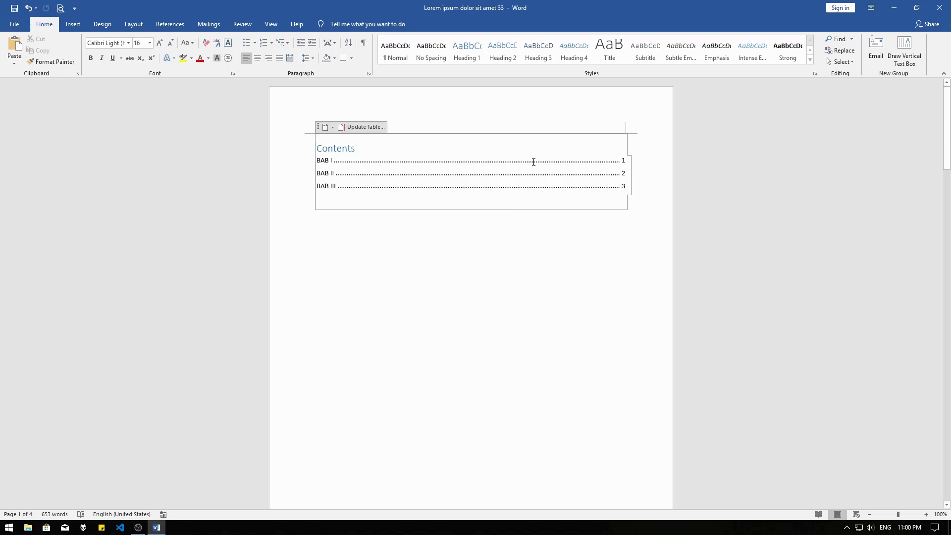
click(329, 127)
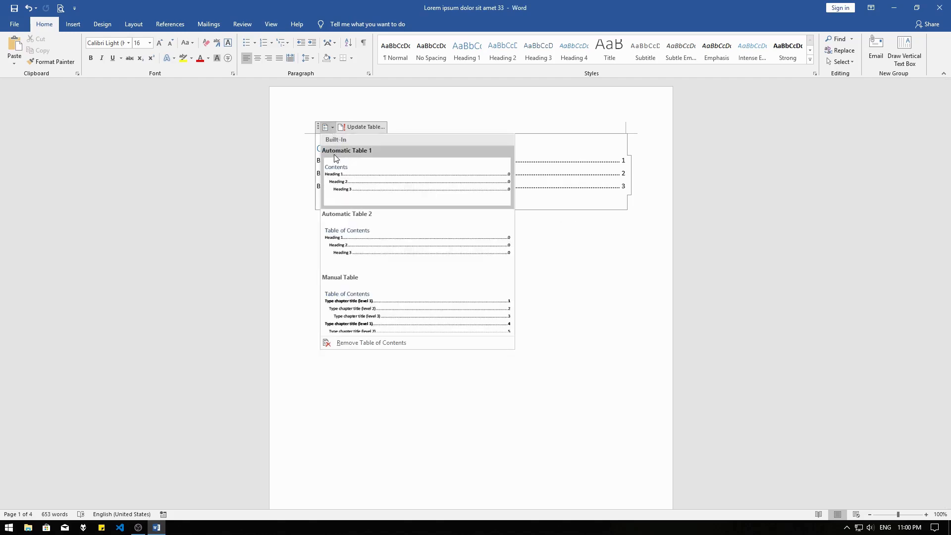
click(602, 165)
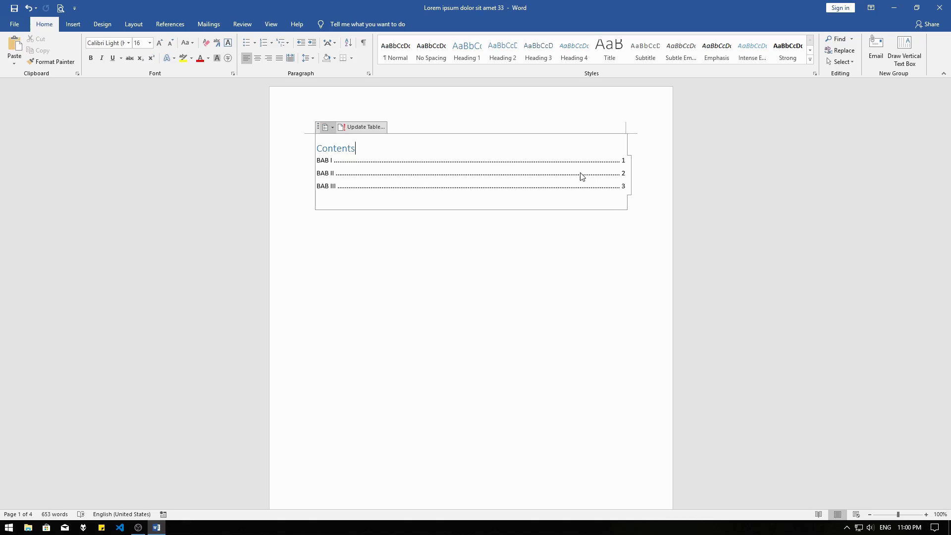
click(517, 185)
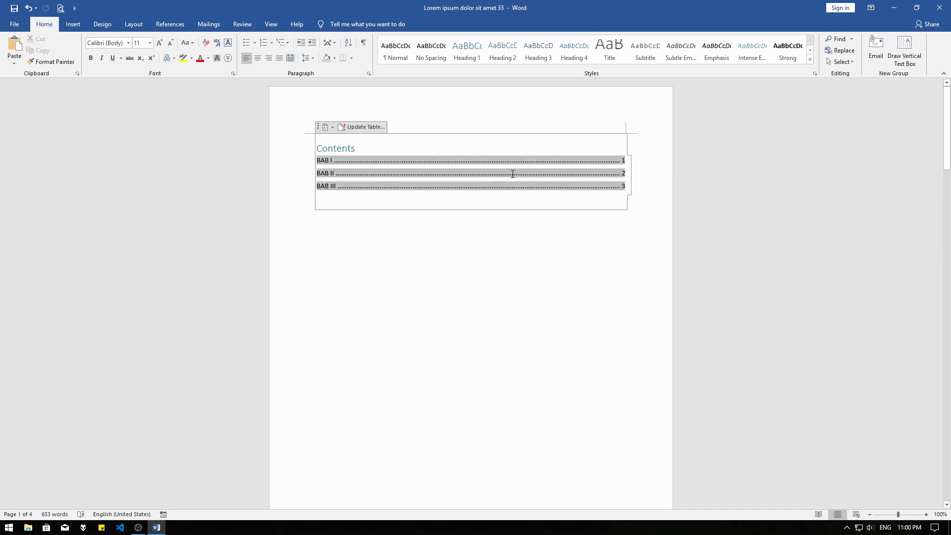
click(583, 221)
scroll(582, 221, down, 7)
scroll(583, 221, up, 7)
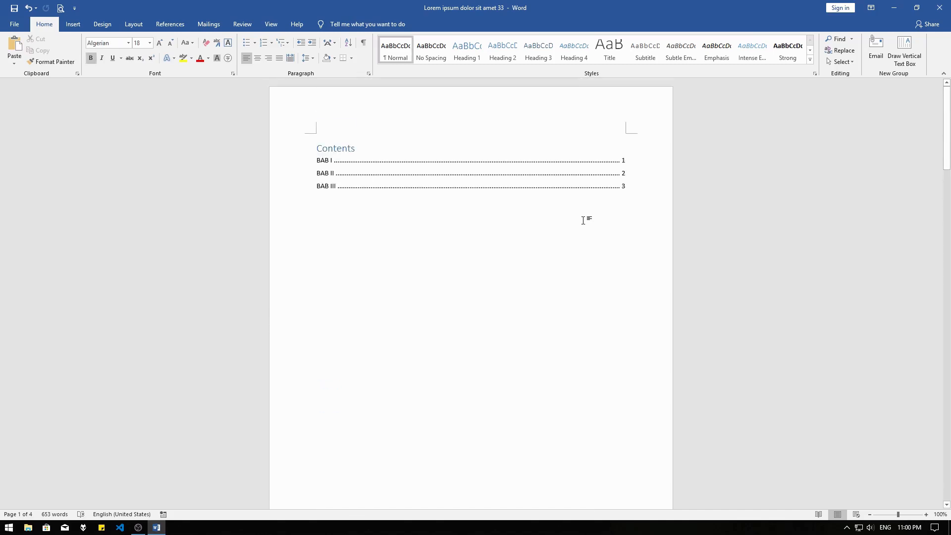
Insert a page break before the BAB II heading and remove the empty line above it on the new page
scroll(583, 220, down, 15)
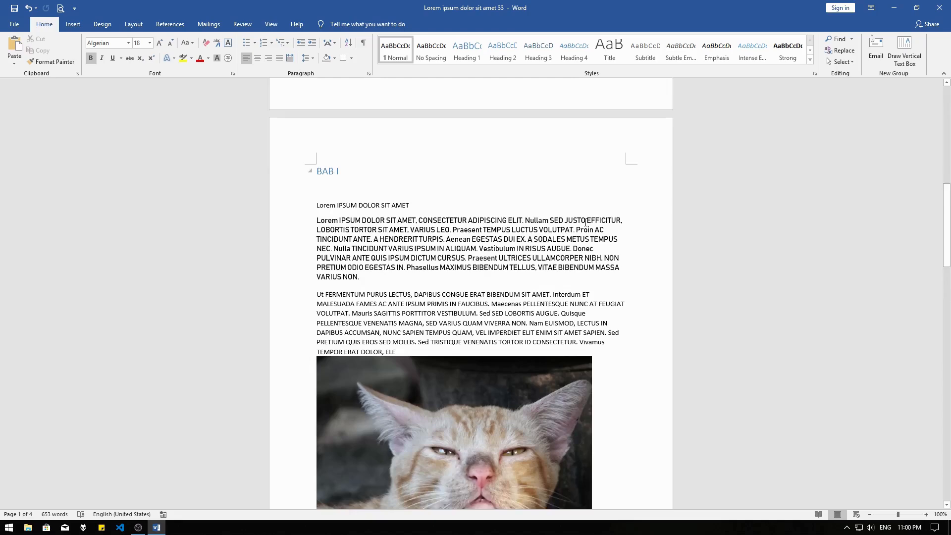
scroll(584, 229, down, 7)
click(378, 189)
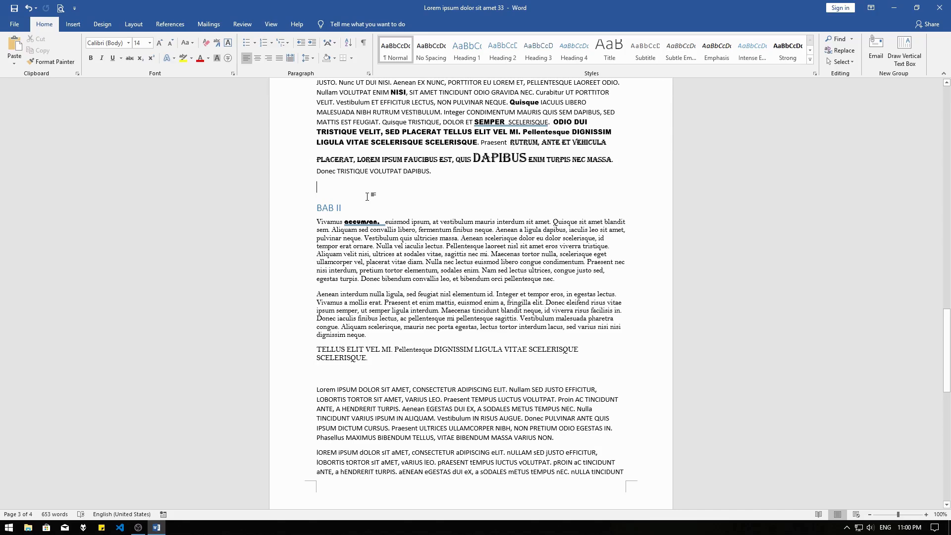
key(ctrl+Return)
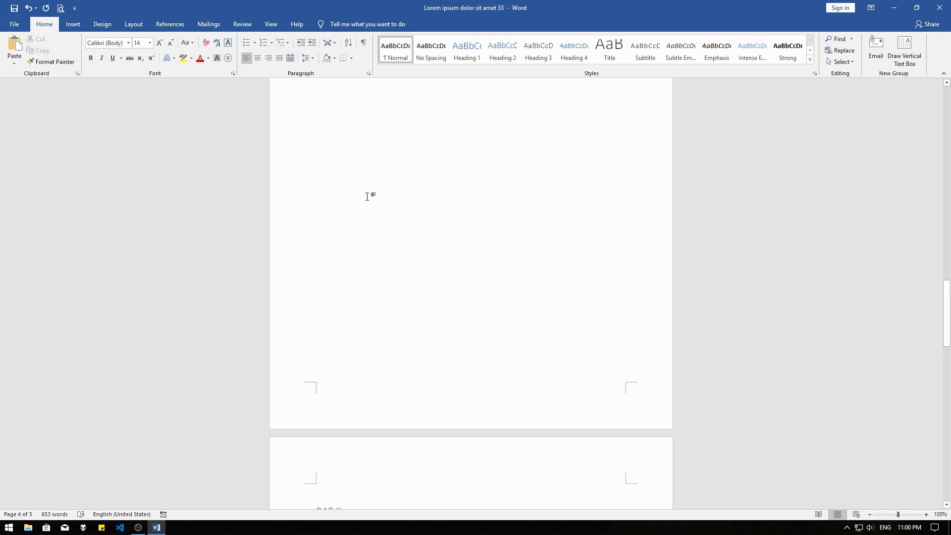
scroll(367, 197, down, 5)
key(Delete)
scroll(367, 197, down, 2)
scroll(353, 324, up, 1)
scroll(354, 317, up, 15)
scroll(356, 302, down, 8)
scroll(358, 298, down, 6)
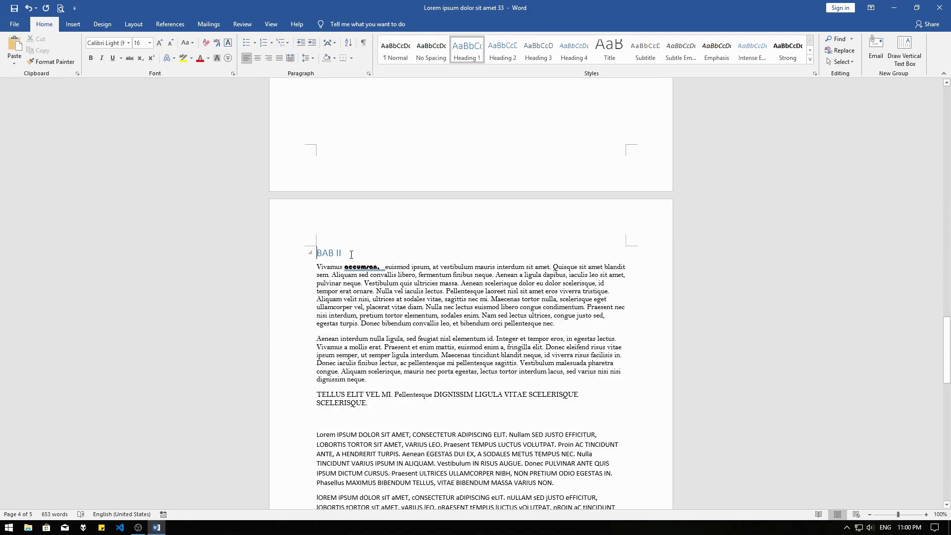
Add page numbers in the header using the Top of Page style Plain Number 3, and return to the body text
scroll(351, 254, down, 9)
scroll(352, 254, up, 9)
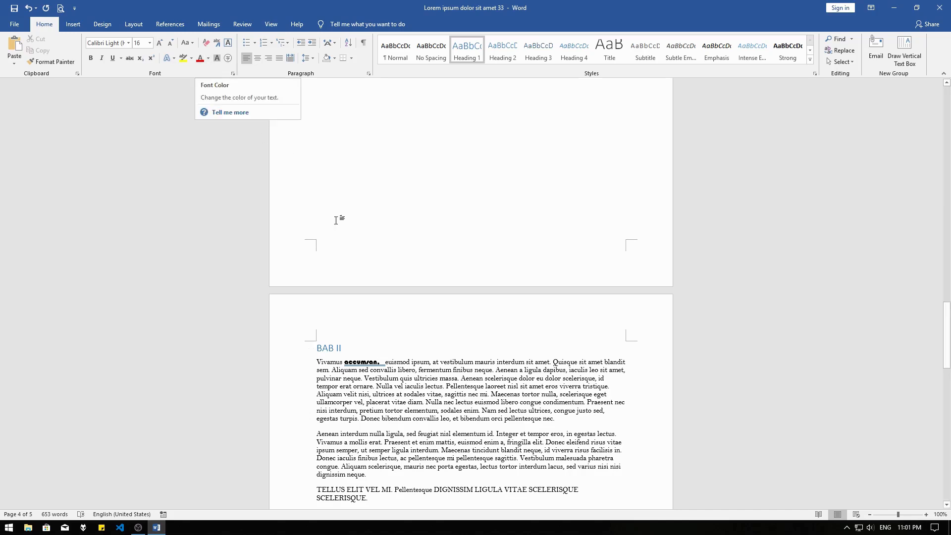
click(73, 24)
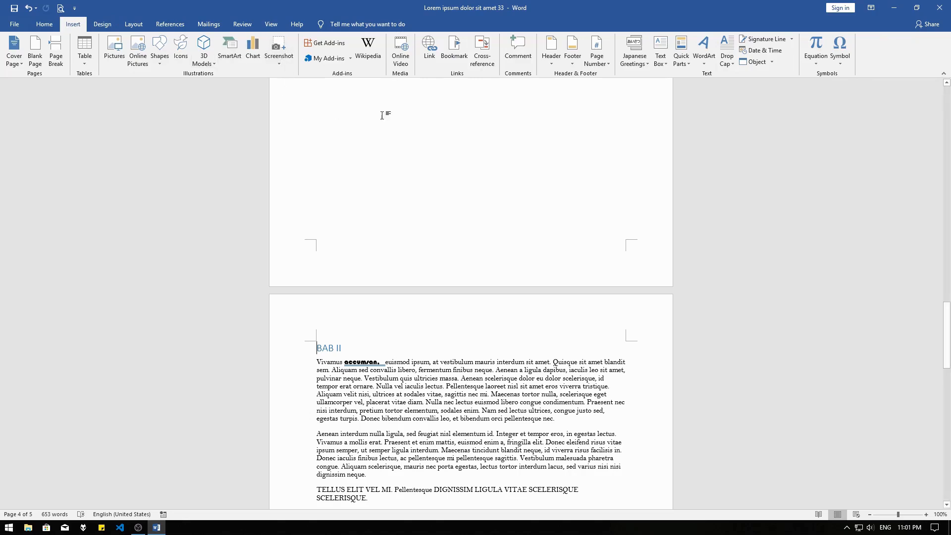
click(597, 58)
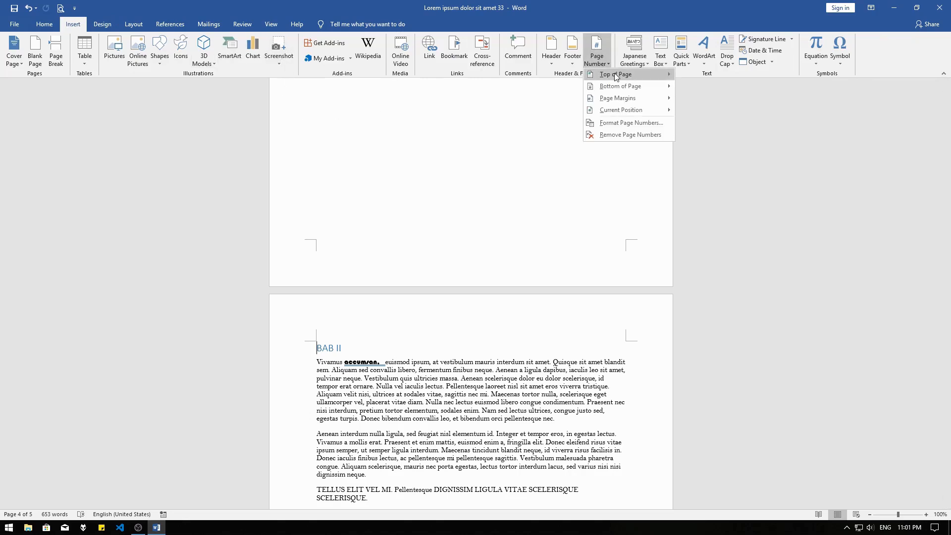
mouse_move(614, 73)
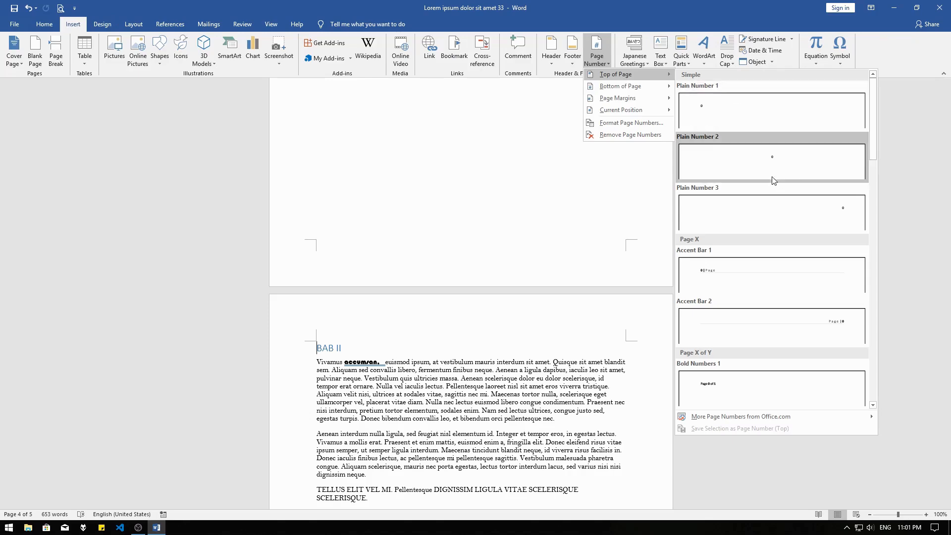
click(787, 216)
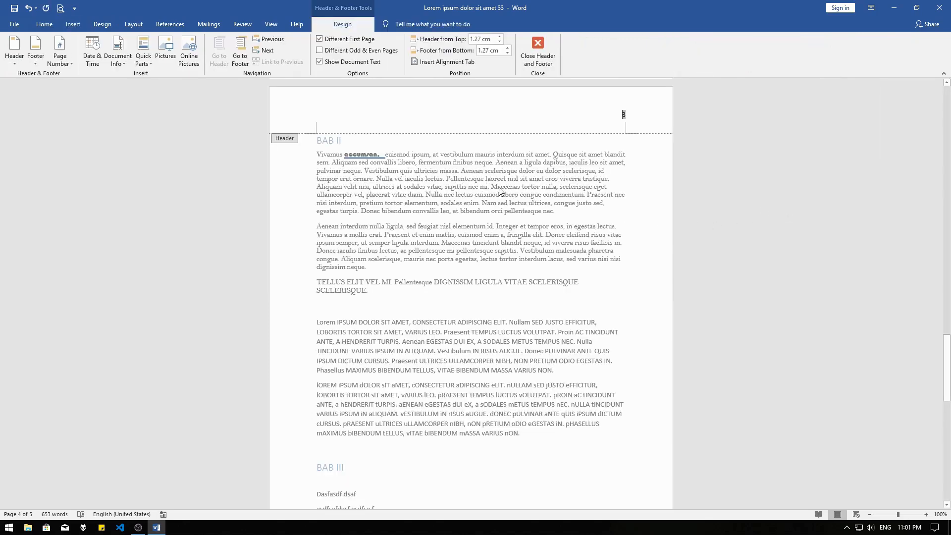
double_click(447, 167)
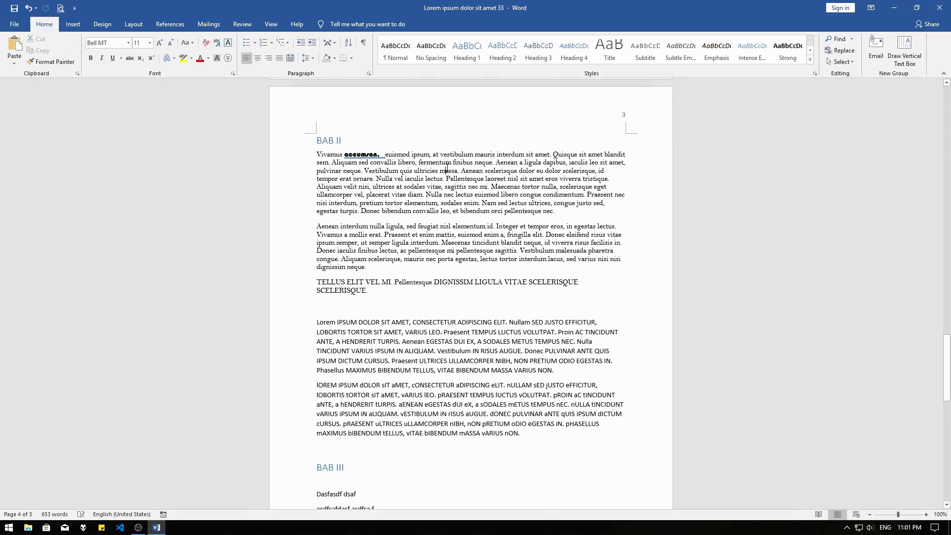
Update the contents table on the first page with the page numbers only option
scroll(348, 241, up, 3)
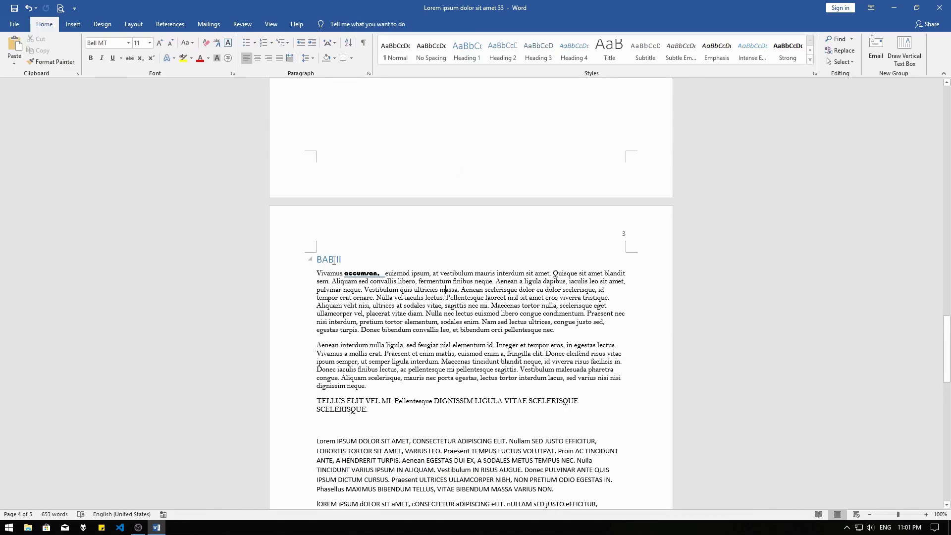
scroll(619, 254, up, 10)
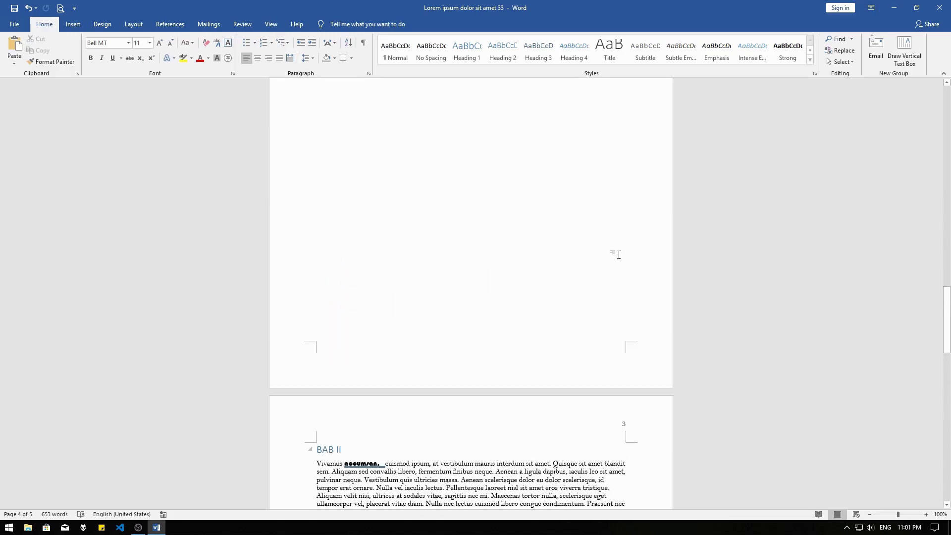
scroll(619, 254, up, 12)
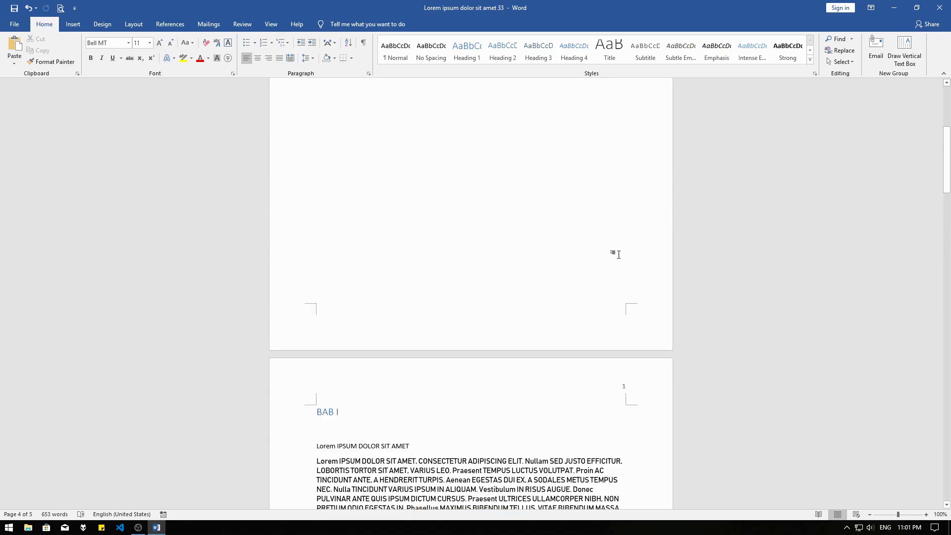
click(419, 145)
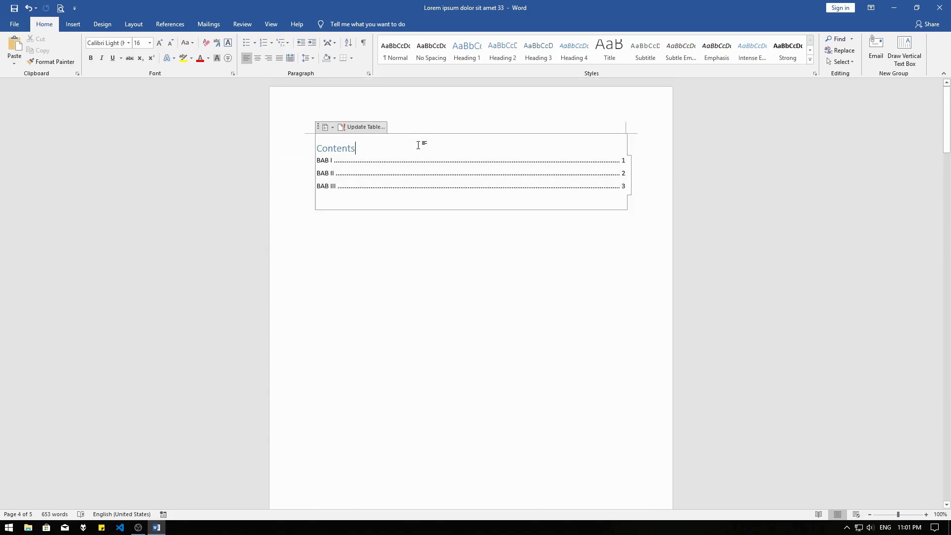
click(360, 127)
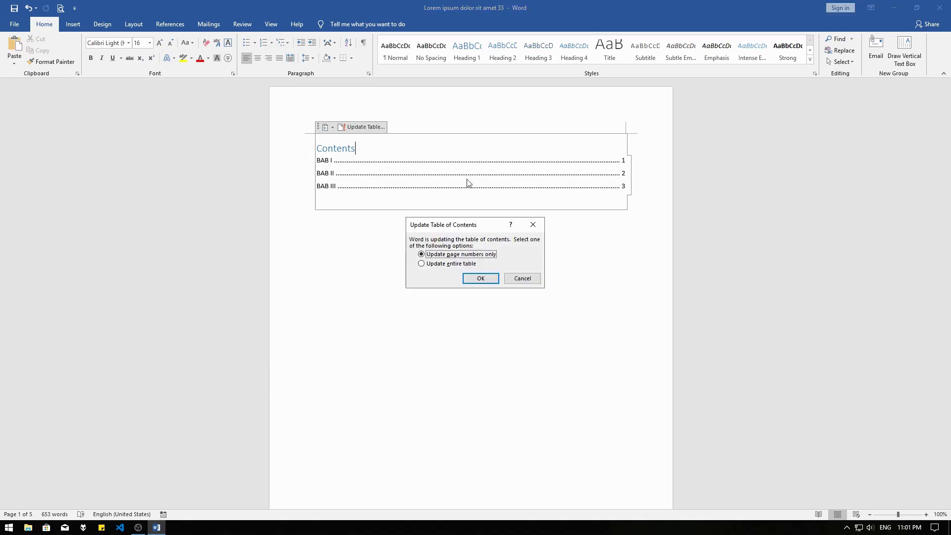
click(454, 265)
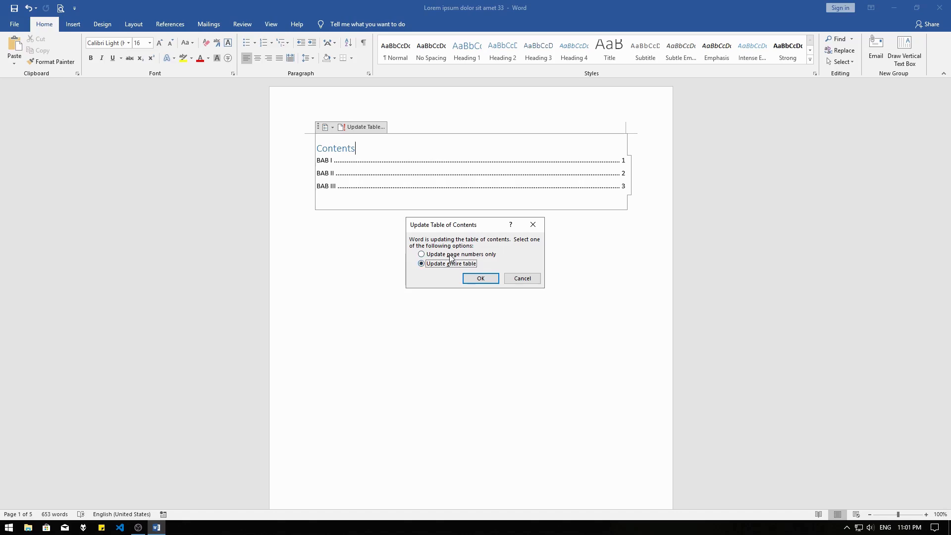
click(451, 256)
click(473, 279)
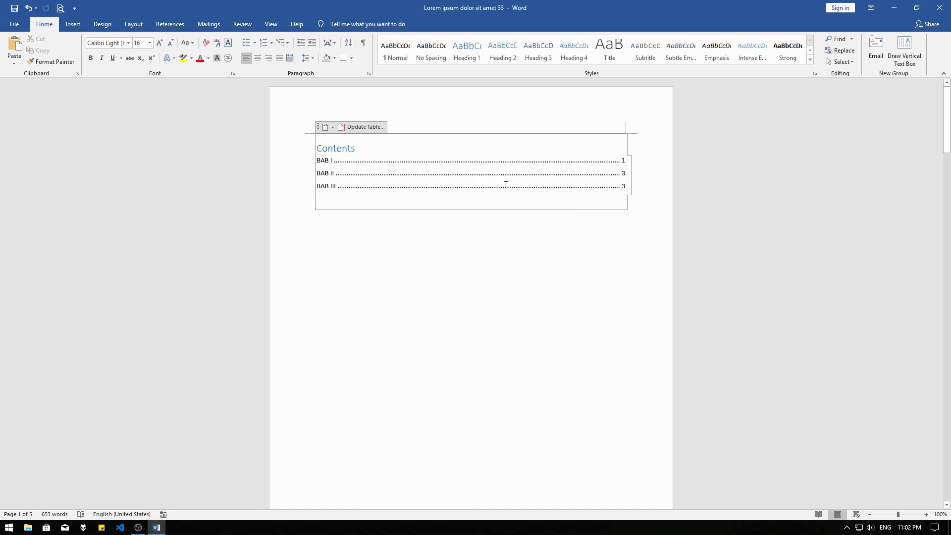
click(580, 178)
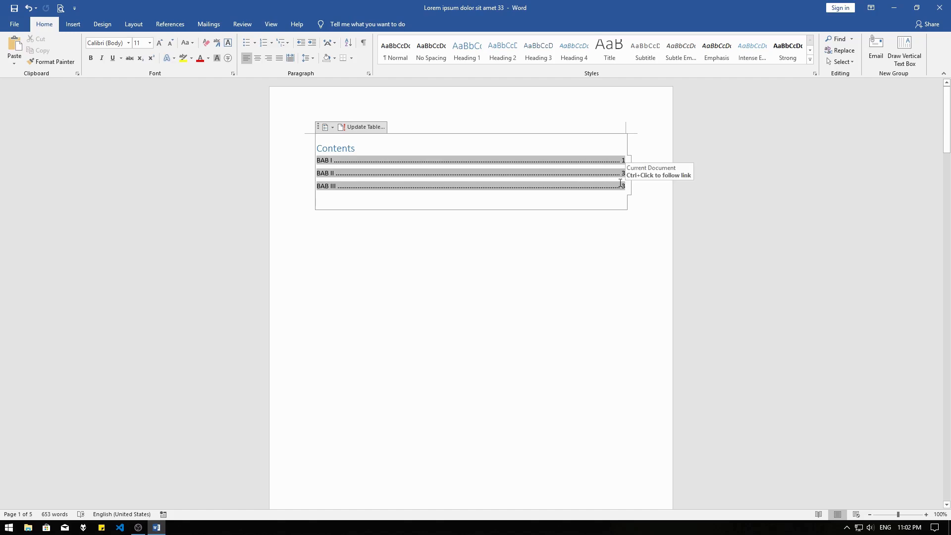
click(332, 128)
click(567, 160)
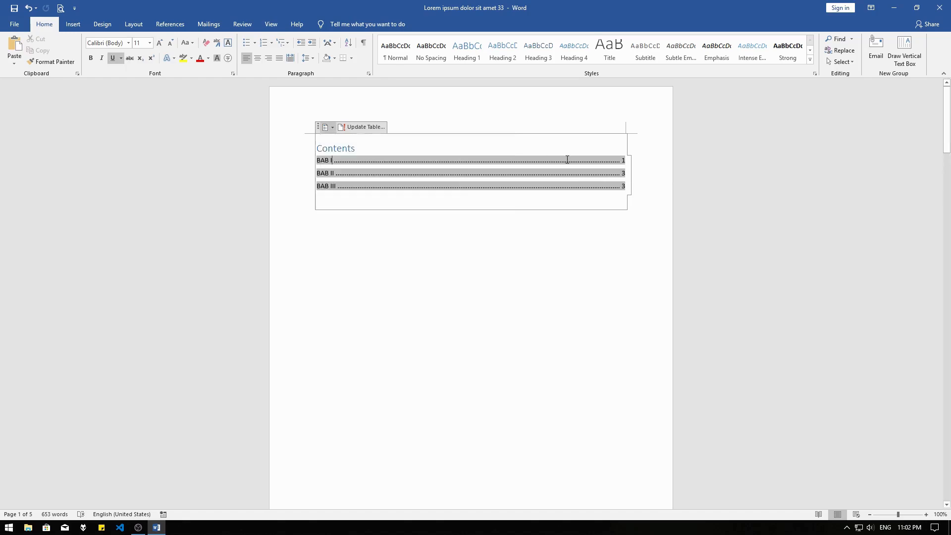
click(332, 128)
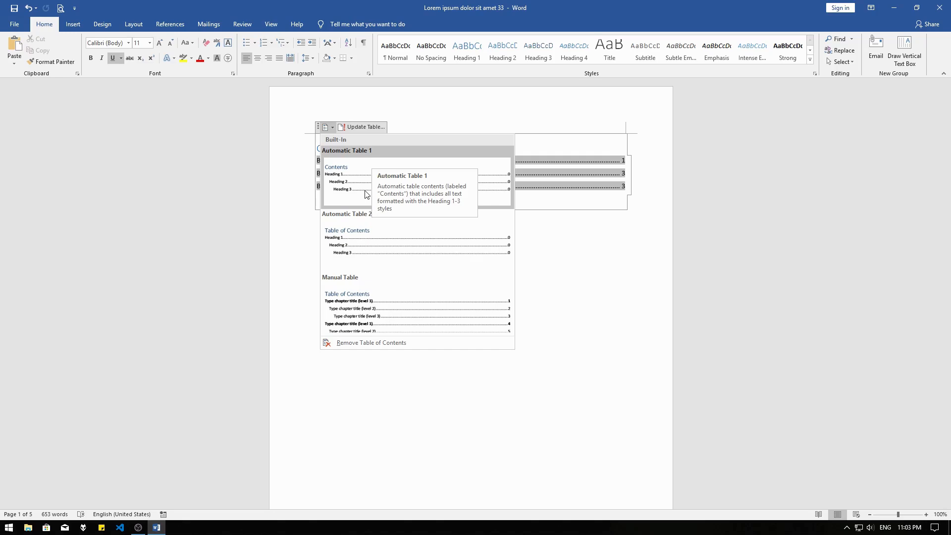
click(547, 240)
Enter the subheading "SUB BAB I" on the empty line above the Morbi paragraph on the page numbered 2
scroll(547, 239, down, 5)
scroll(546, 239, down, 15)
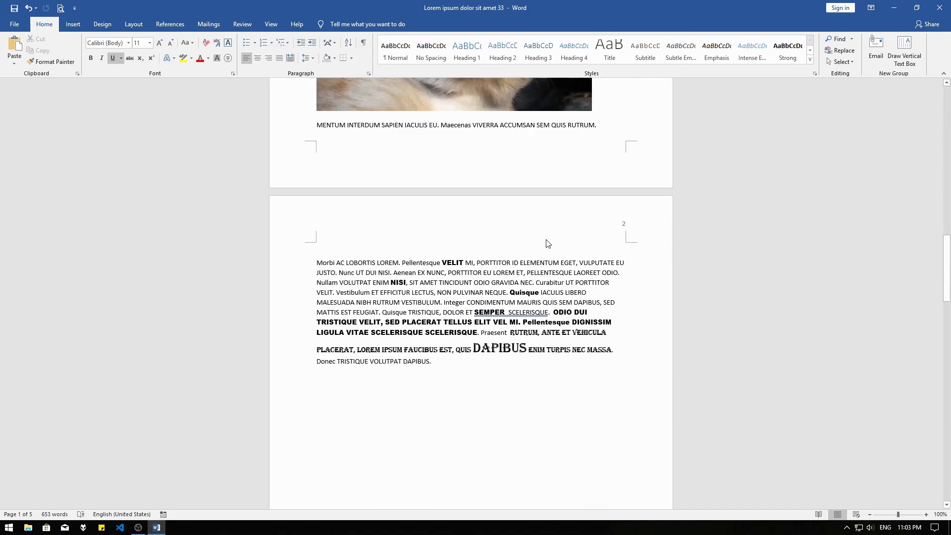
click(435, 245)
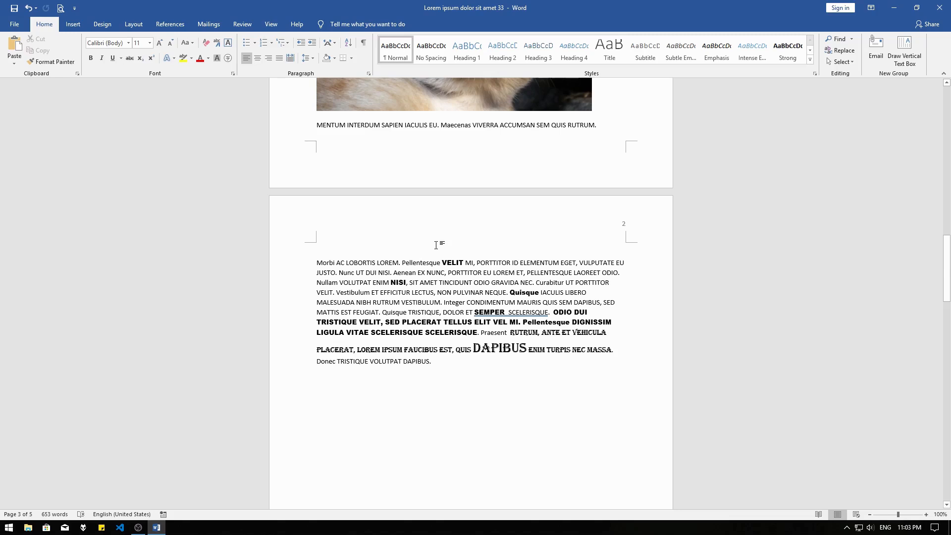
text(T)
key(BackSpace)
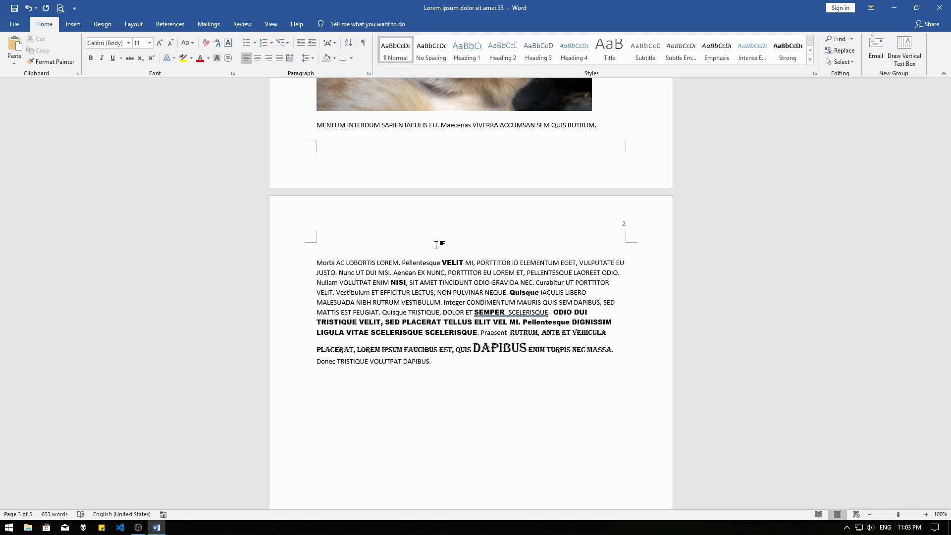
text(SUB BAB I)
Apply the Heading 2 style to the "SUB BAB I" line
triple_click(328, 248)
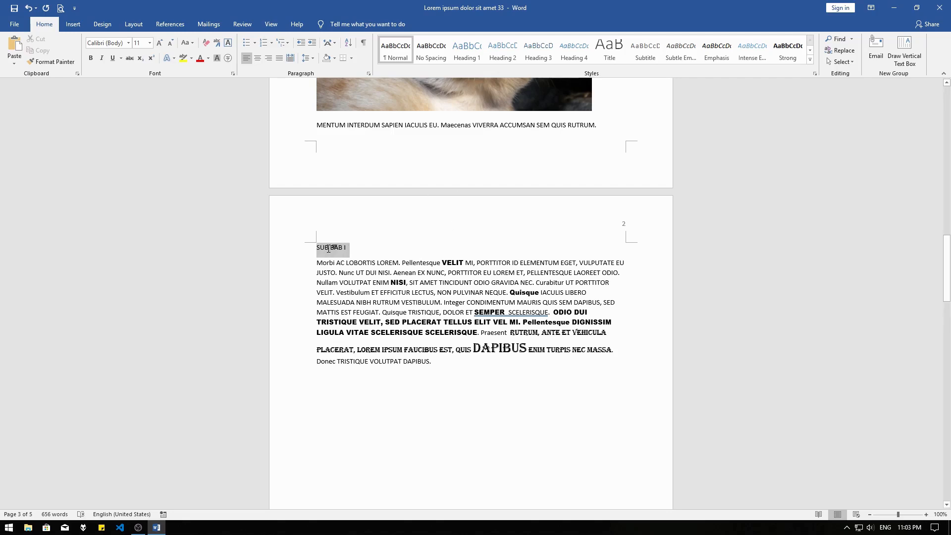
click(504, 56)
Enter the subheading "SUB BAB II" on the empty line above the Lorem IPSUM paragraph in BAB II and apply the Heading 3 style
scroll(478, 186, down, 15)
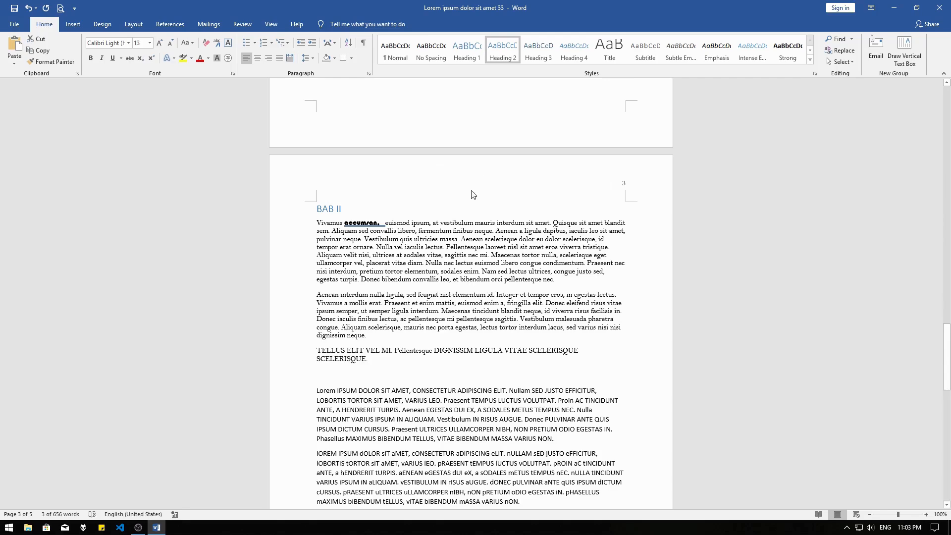
scroll(388, 288, down, 4)
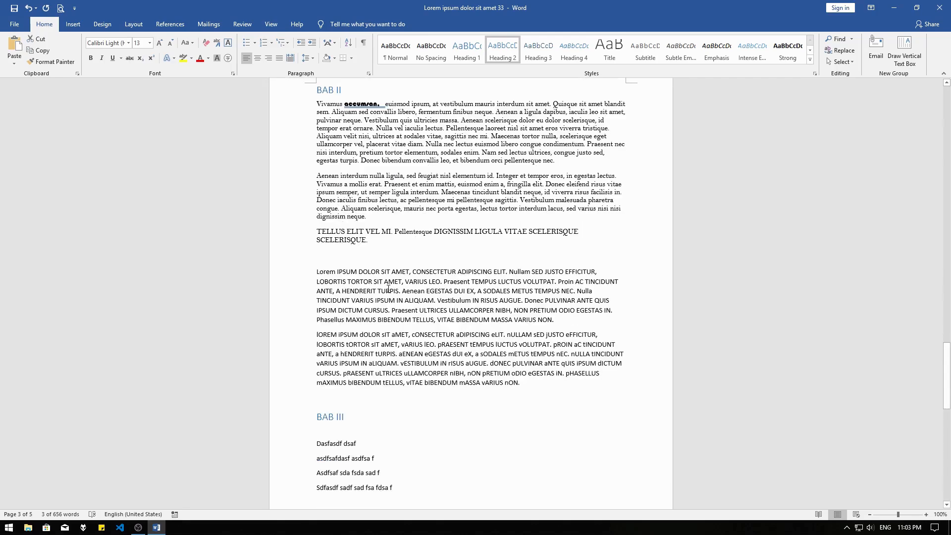
click(380, 260)
text(SU)
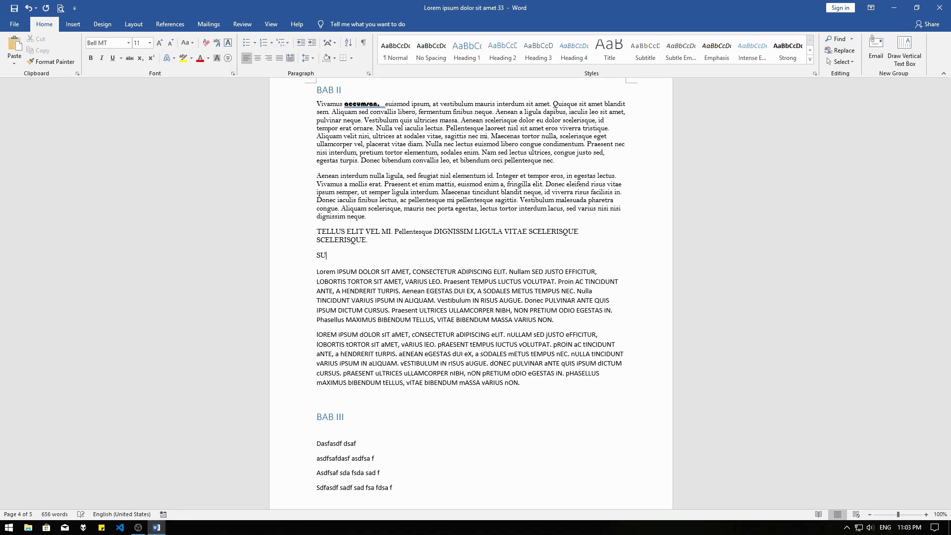
text(B BAB II)
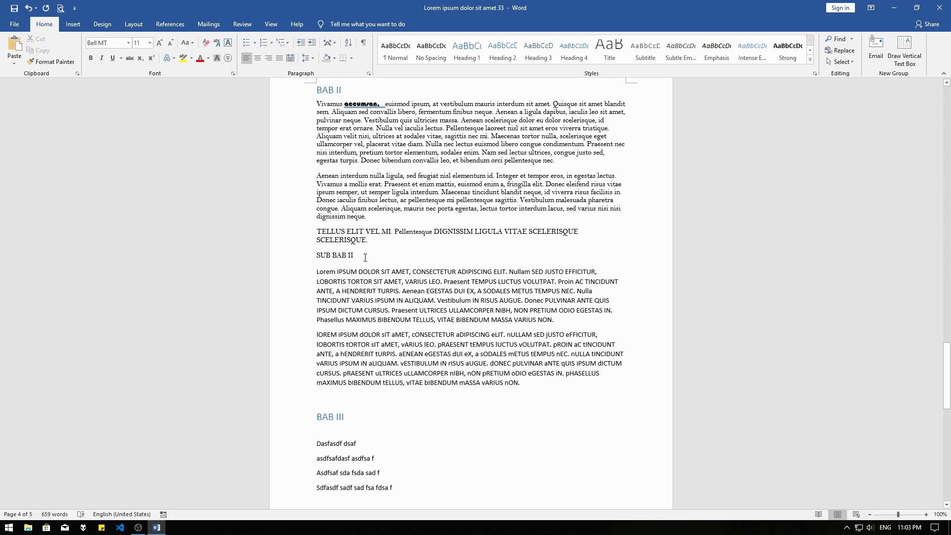
triple_click(365, 257)
click(538, 49)
Add the subheading "SUB BAB III" on a new line after the last text line of BAB III and apply the Heading 4 style
scroll(528, 181, down, 3)
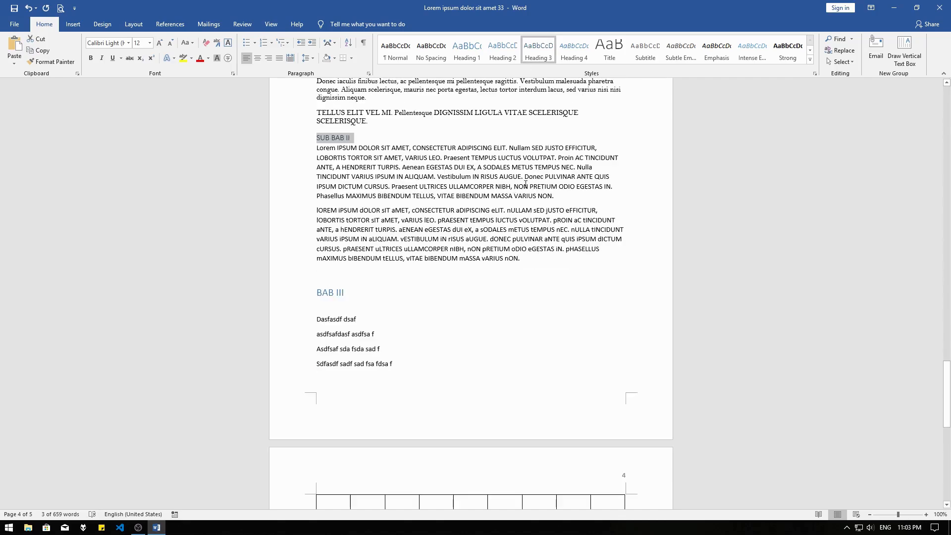
click(366, 297)
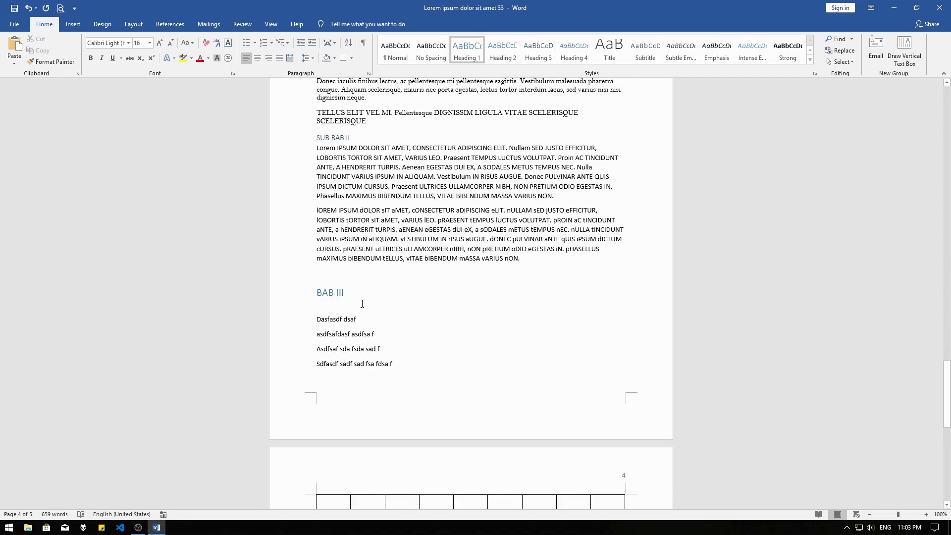
scroll(363, 293, down, 2)
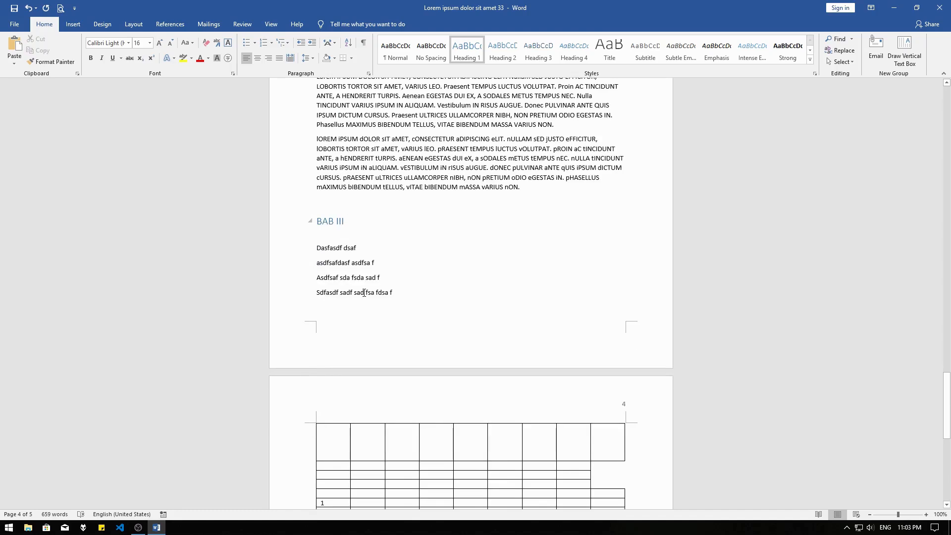
scroll(364, 292, down, 2)
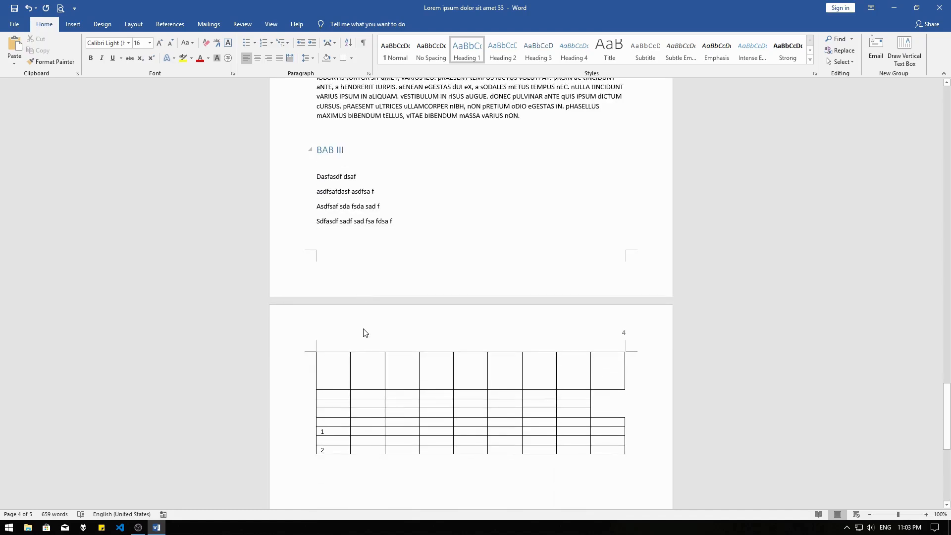
click(426, 208)
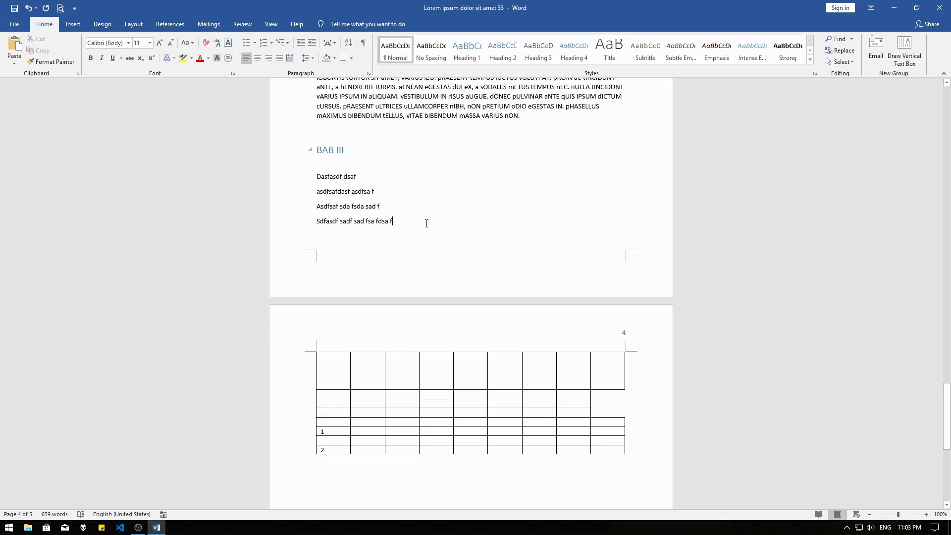
key(Return)
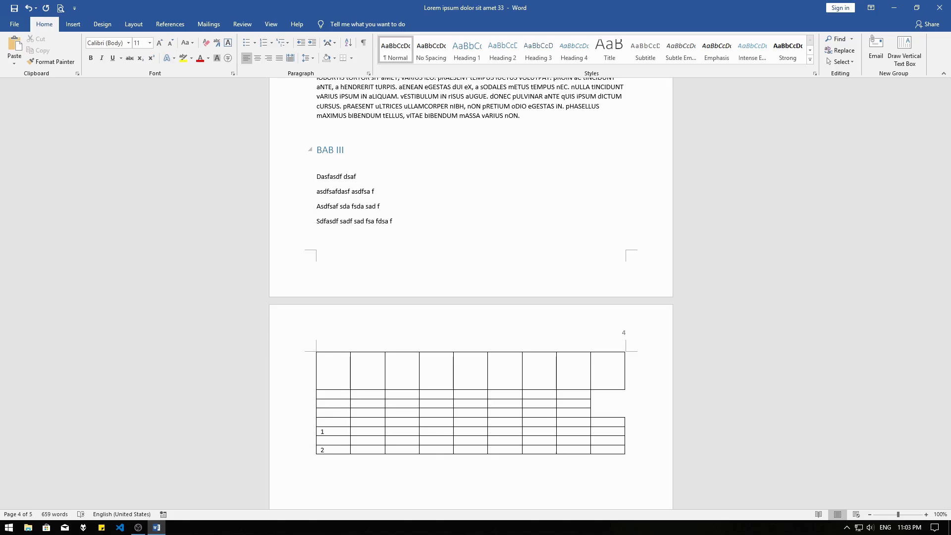
text(SUB BAB III)
drag(359, 236, 315, 236)
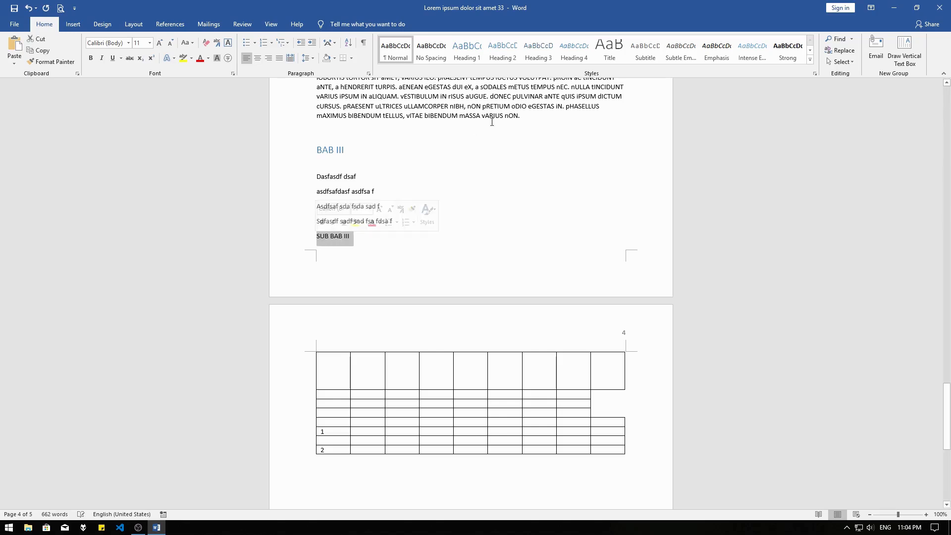
click(574, 49)
click(474, 192)
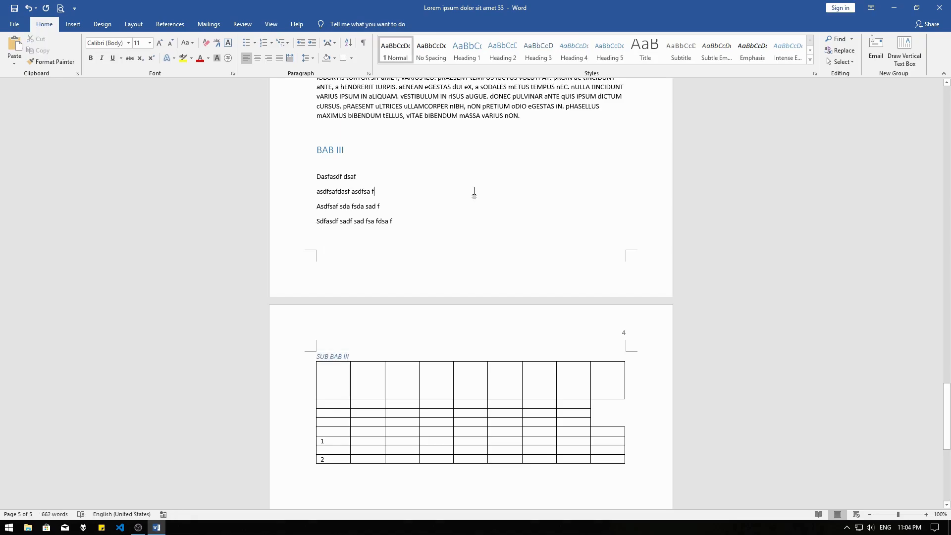
Update the contents table on the first page using only the page numbers option
scroll(474, 191, up, 20)
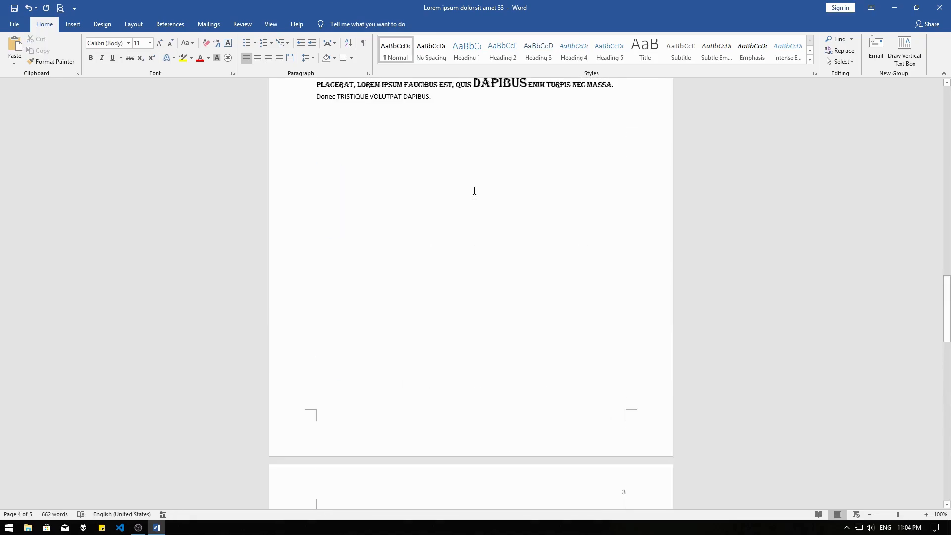
scroll(474, 192, up, 9)
scroll(474, 193, up, 10)
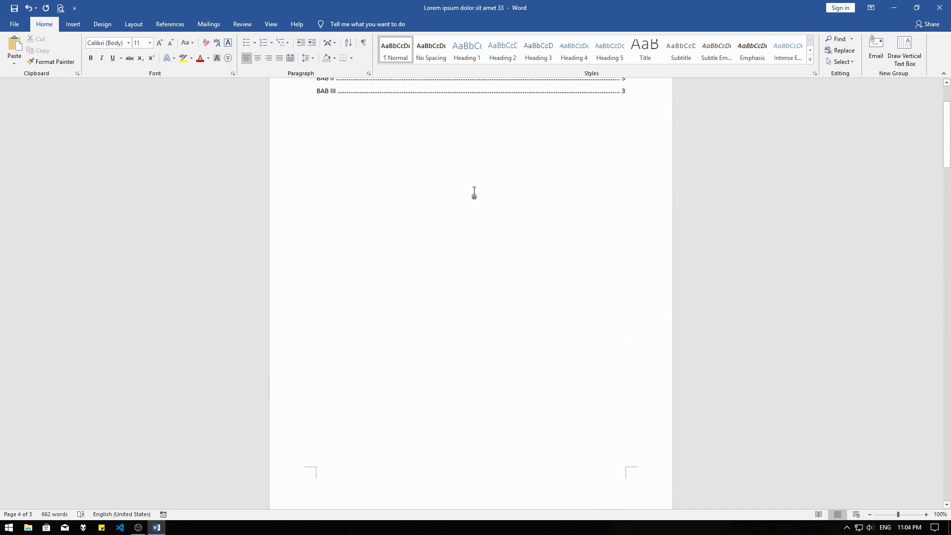
click(474, 190)
click(382, 128)
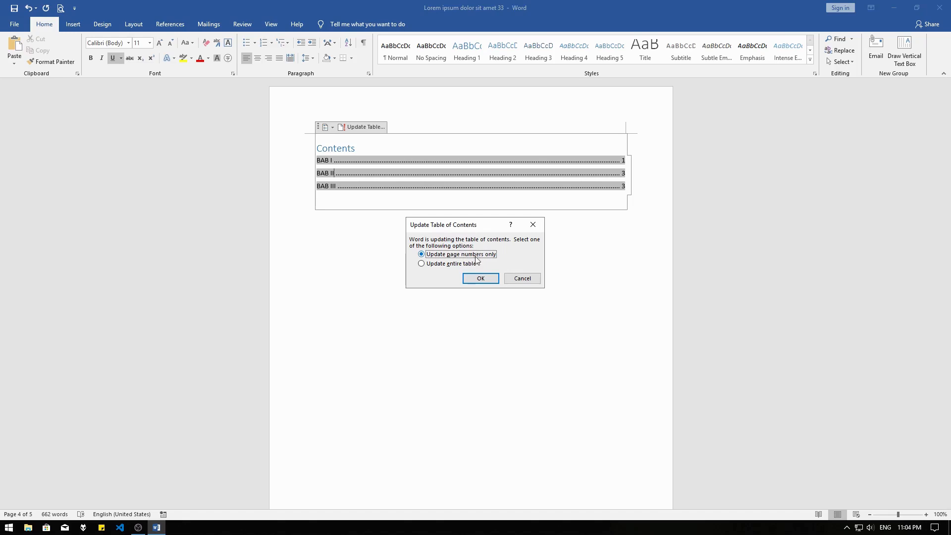
click(480, 279)
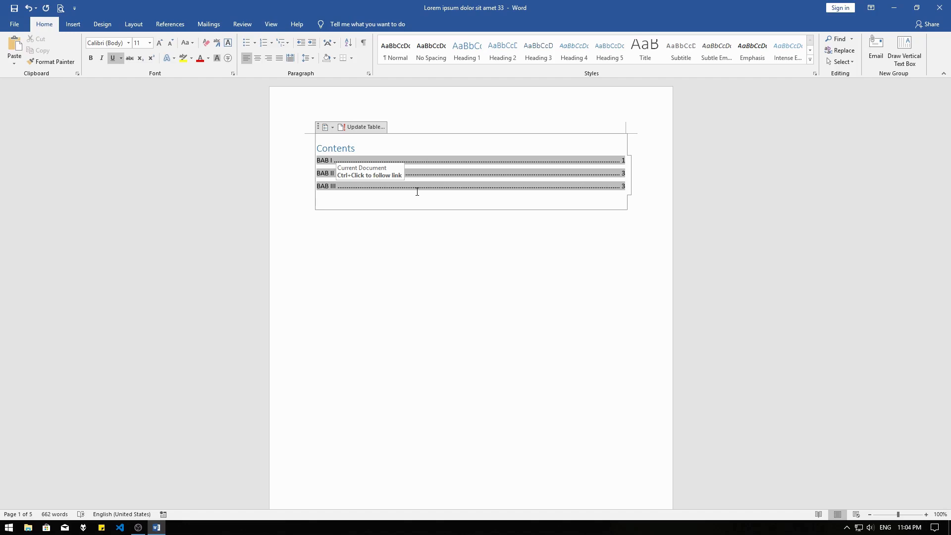
Update the entire contents table to include the new subheadings
click(366, 125)
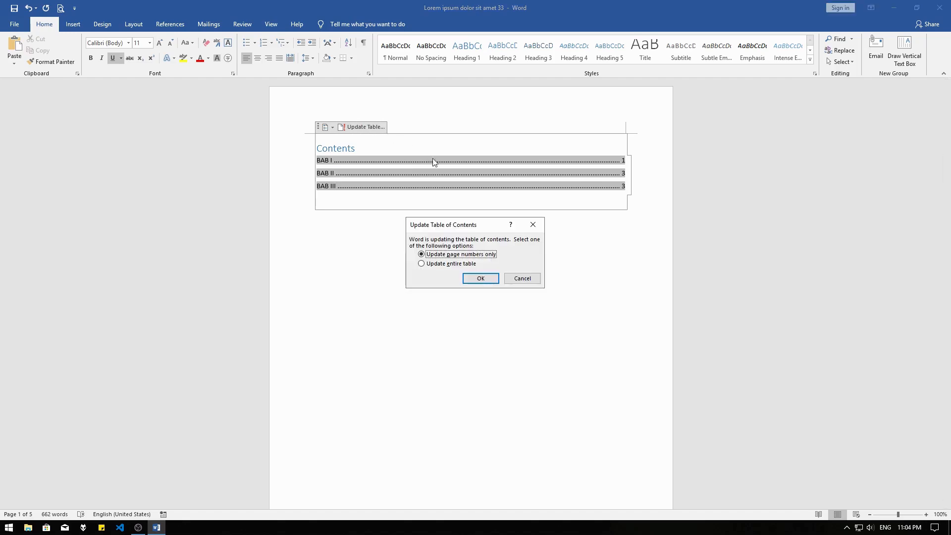
click(458, 267)
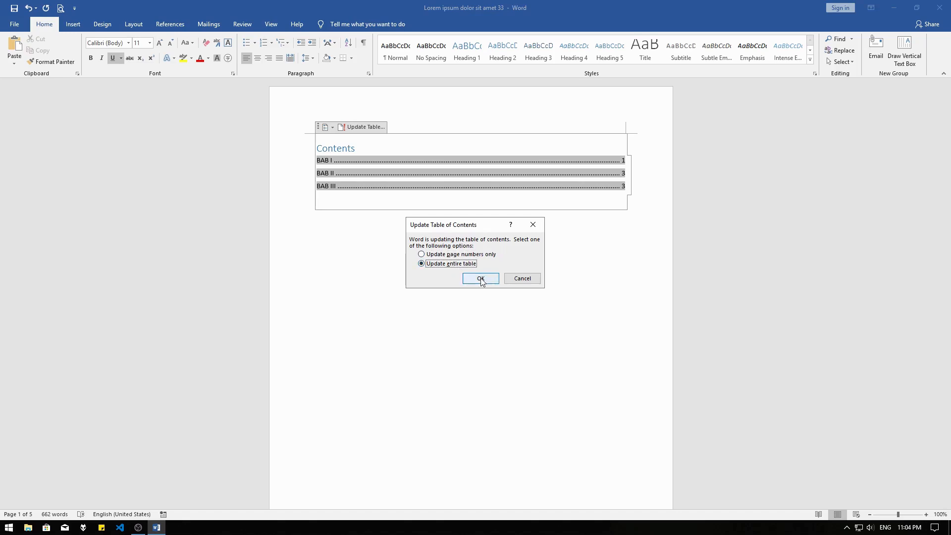
click(480, 279)
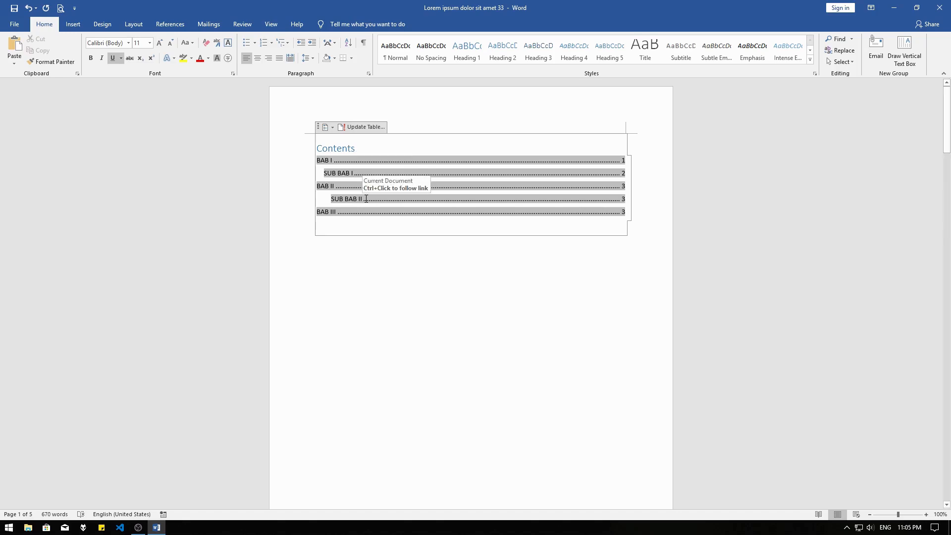
Compare the indentation of the BAB I, SUB BAB I and SUB BAB II entries in the contents table
click(350, 224)
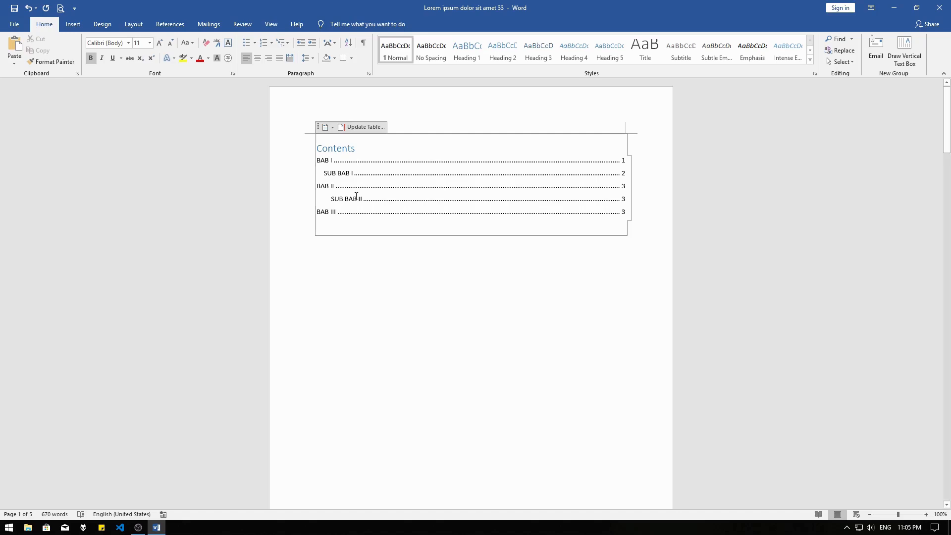
click(329, 161)
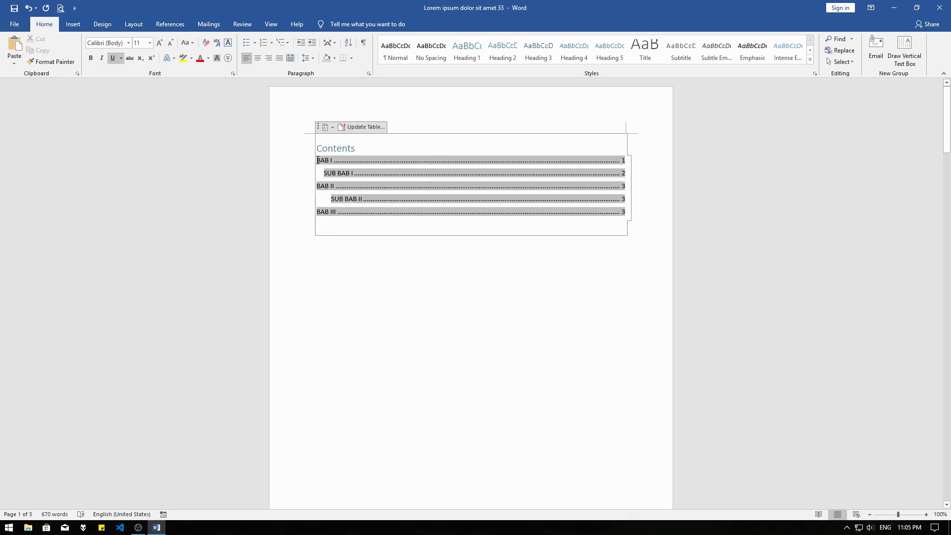
drag(318, 160, 344, 162)
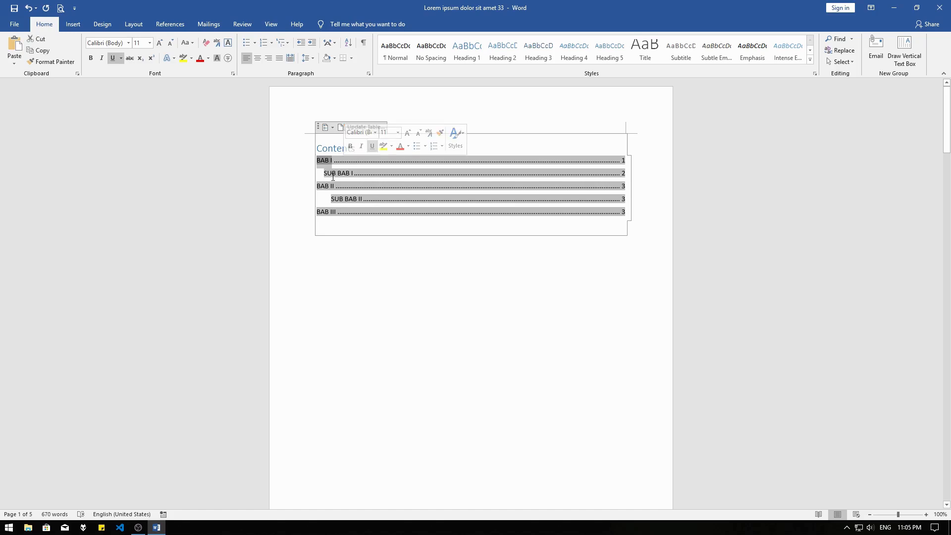
drag(324, 173, 359, 175)
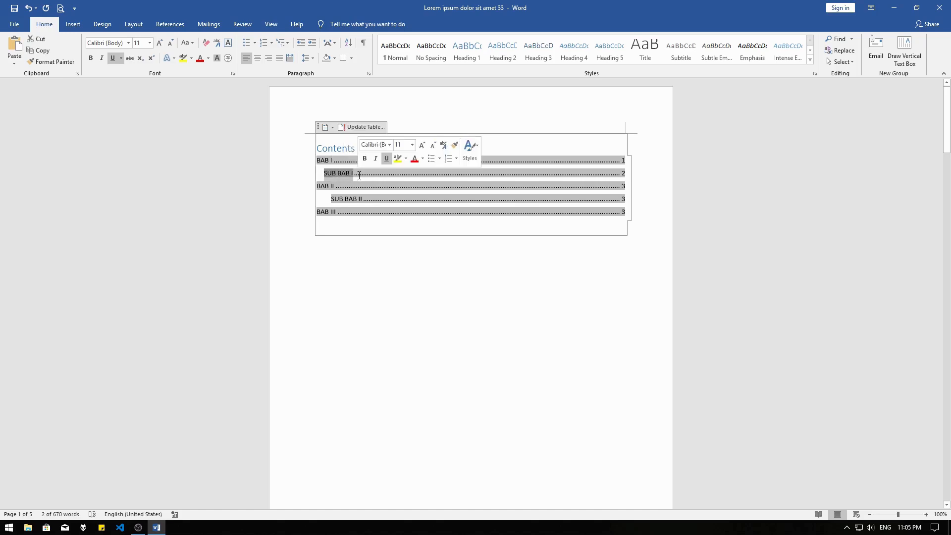
drag(331, 198, 363, 198)
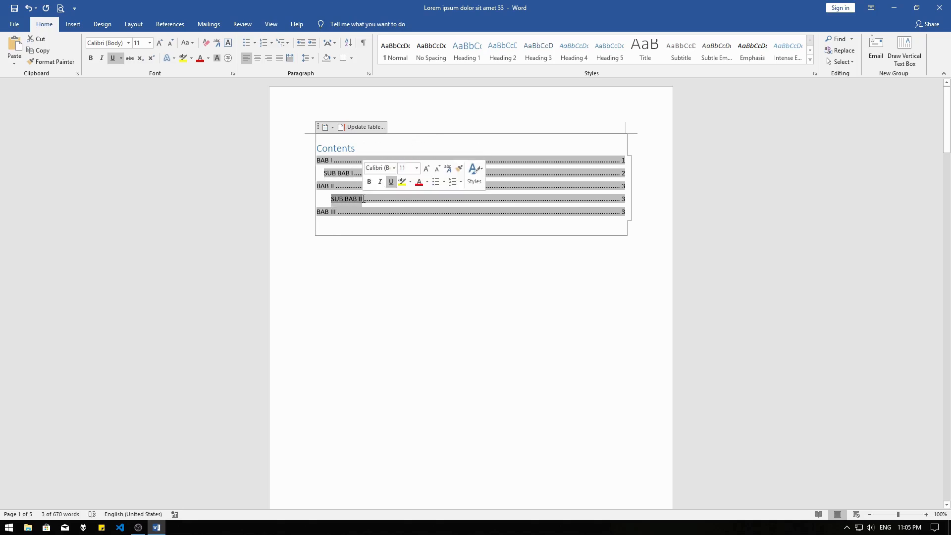
Review the built-in table of contents styles and the table update options without applying any of them
click(330, 130)
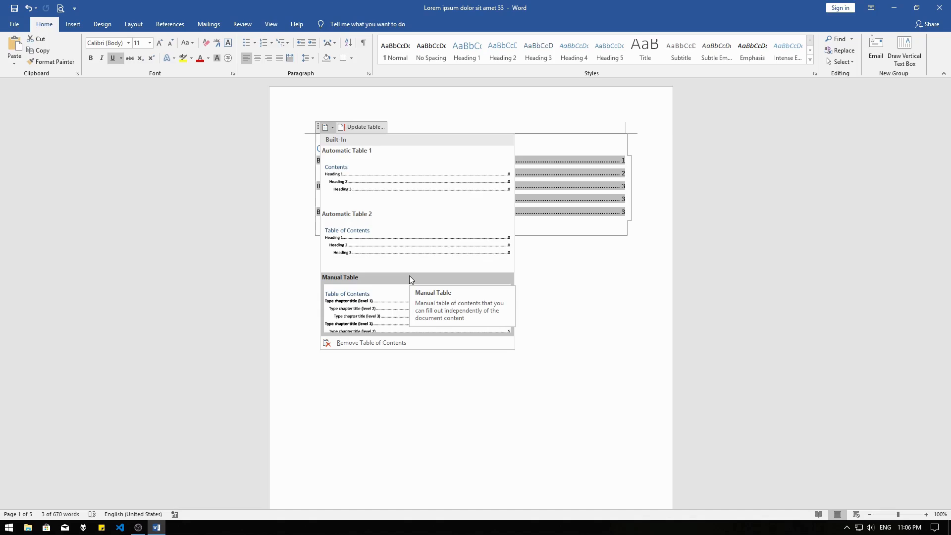
click(137, 27)
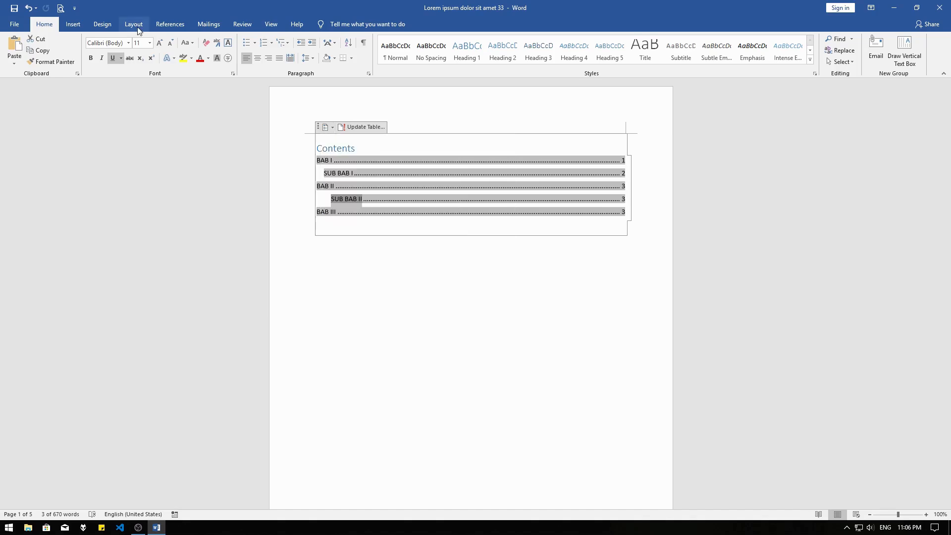
click(170, 25)
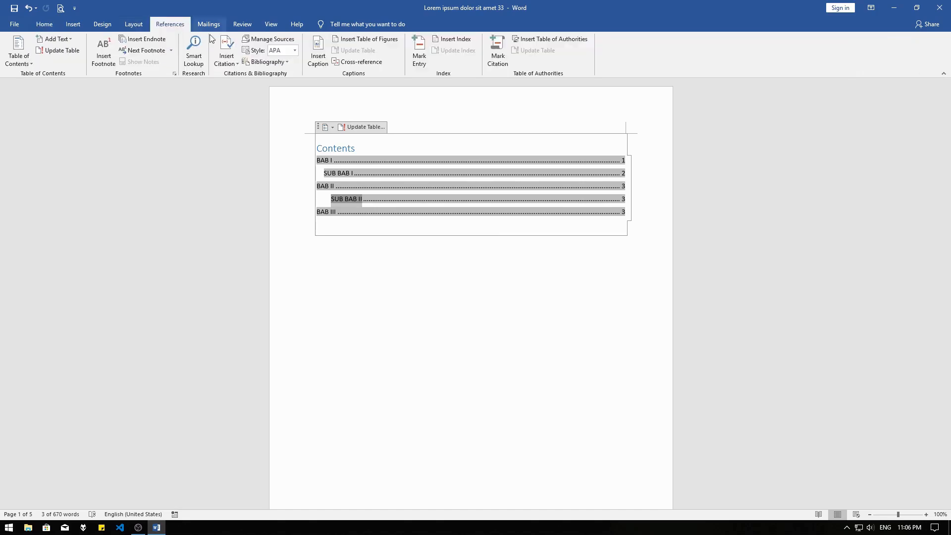
click(72, 52)
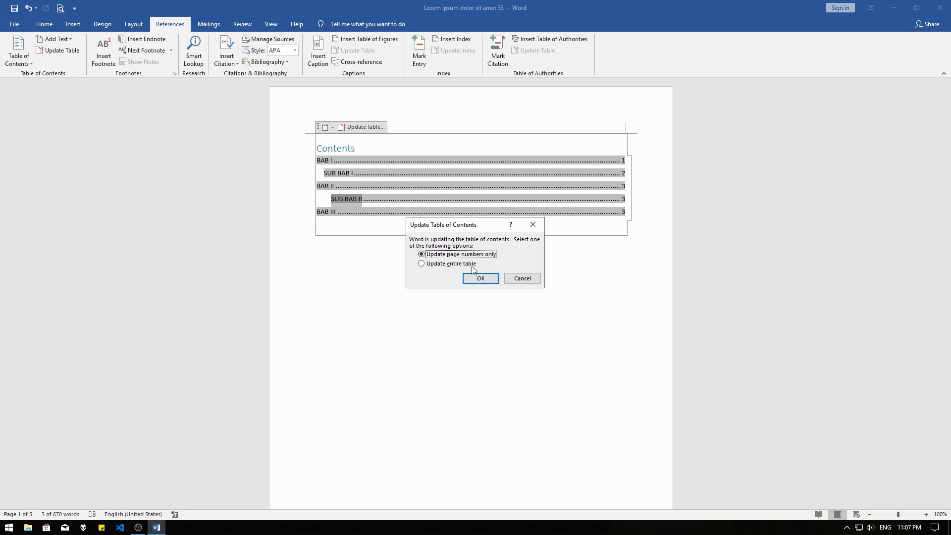
click(521, 277)
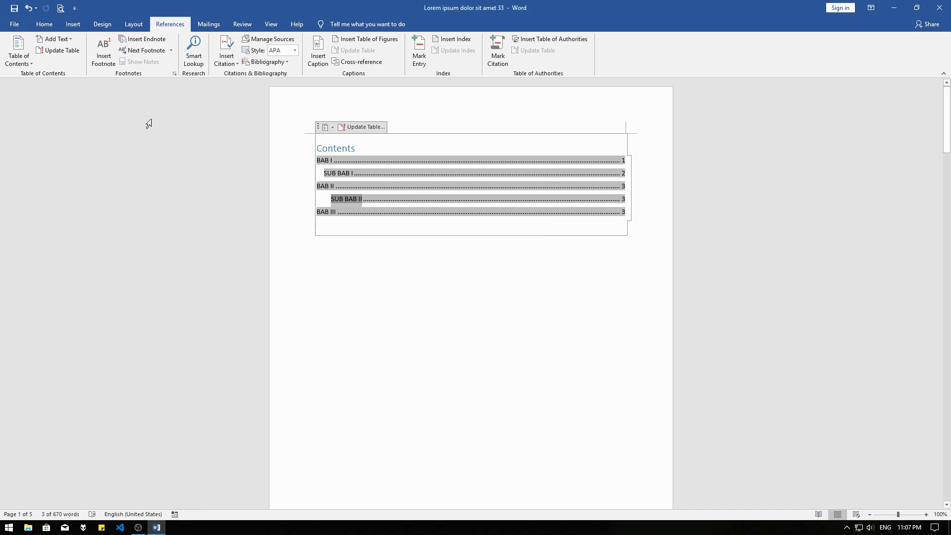
click(72, 36)
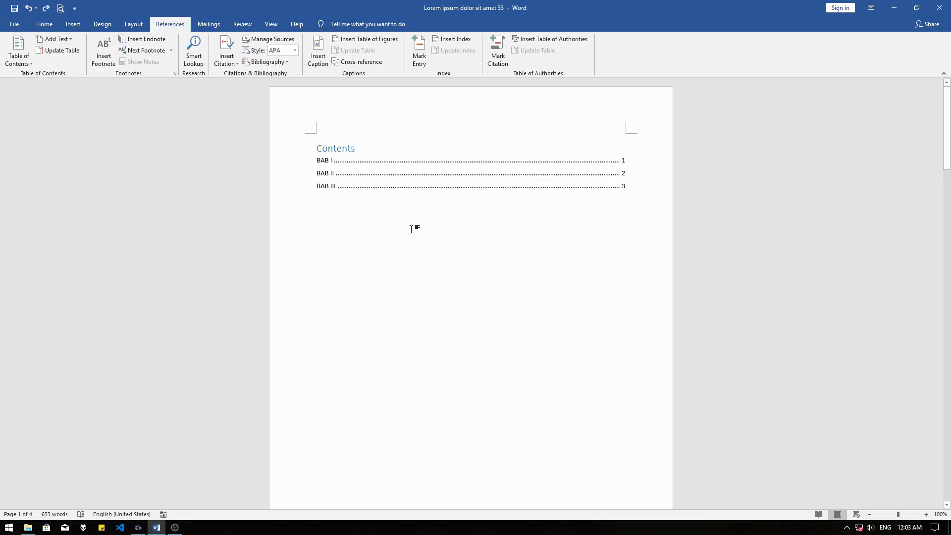
Replace the contents table's title with "Daftar Isi"
double_click(374, 150)
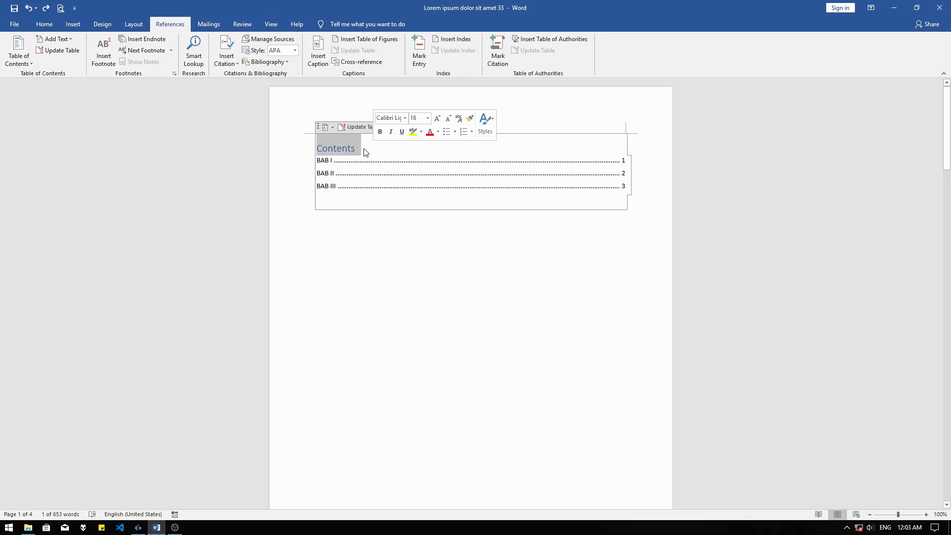
text(D)
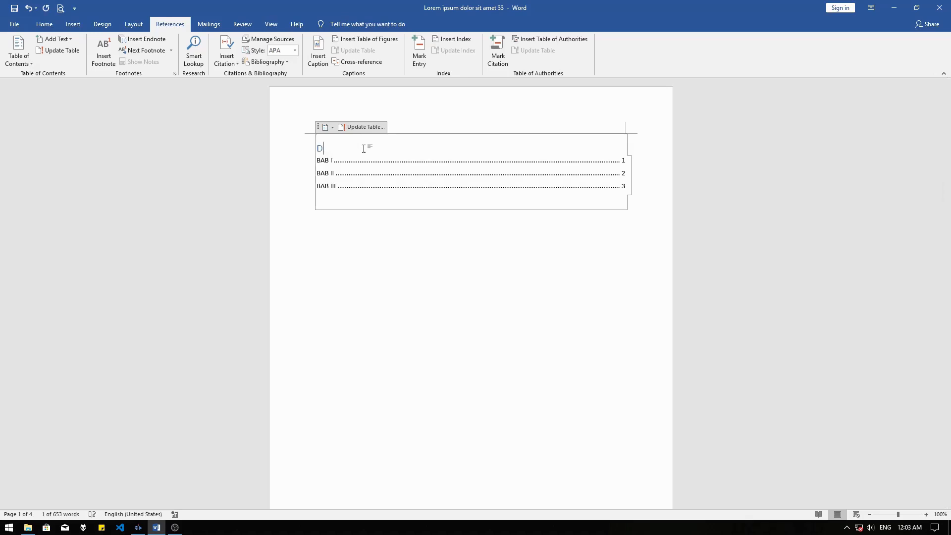
text(aftar Isi)
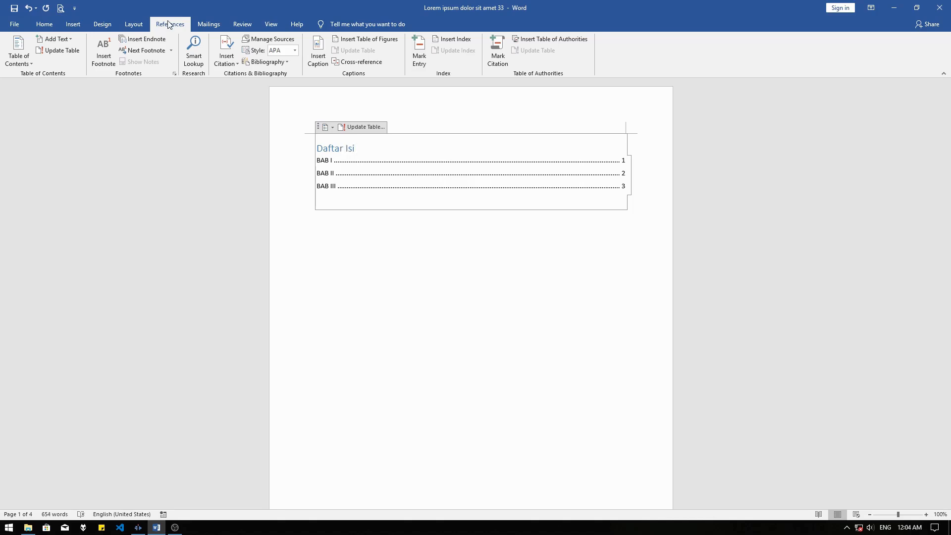
Center the contents table's "Daftar Isi" title and set its font color to black
click(44, 24)
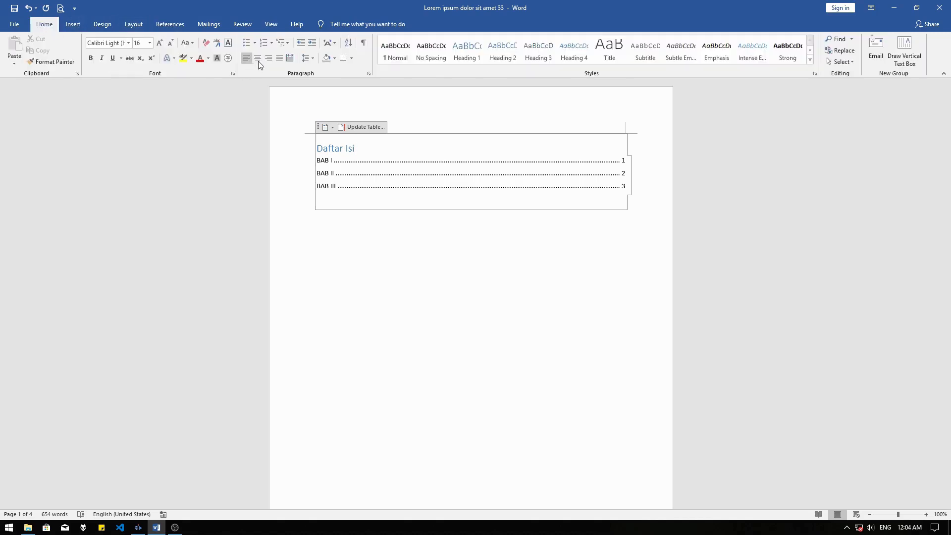
click(258, 58)
triple_click(473, 148)
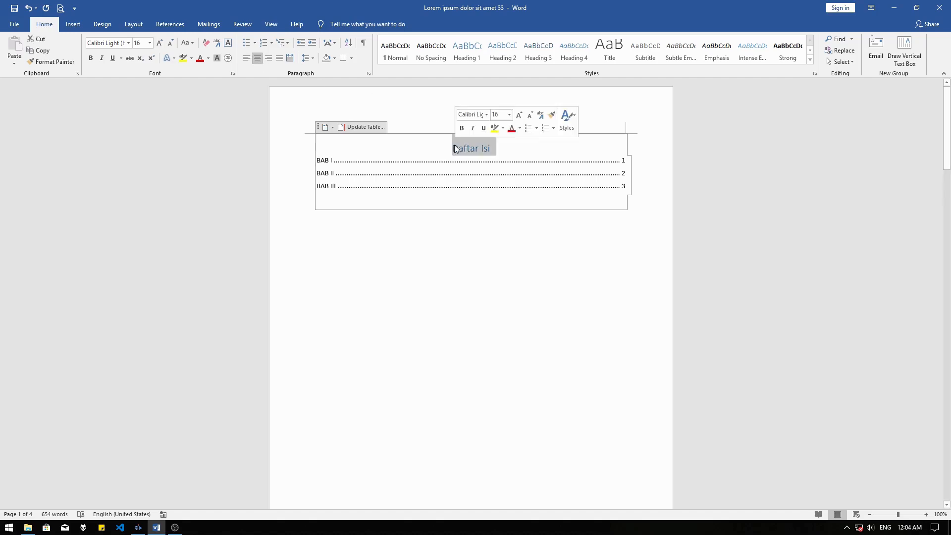
click(207, 58)
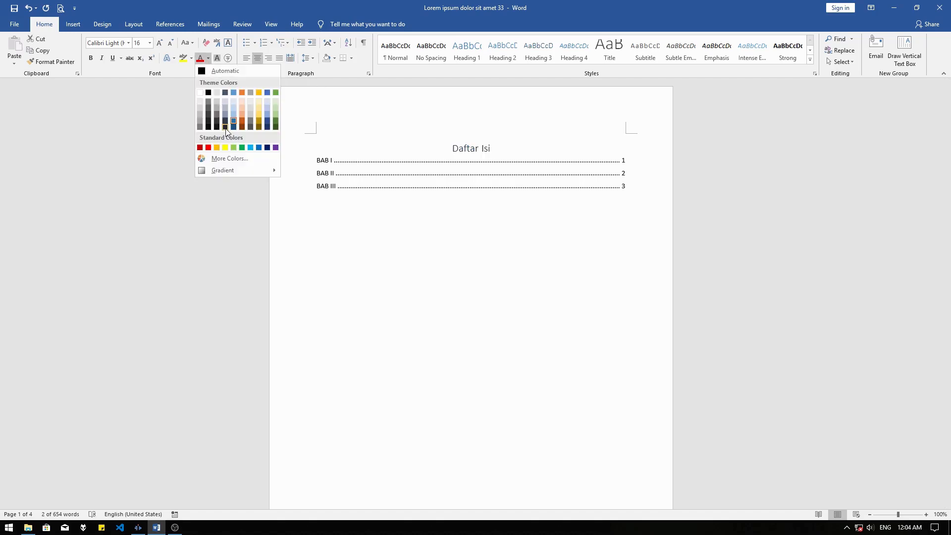
click(209, 93)
click(526, 138)
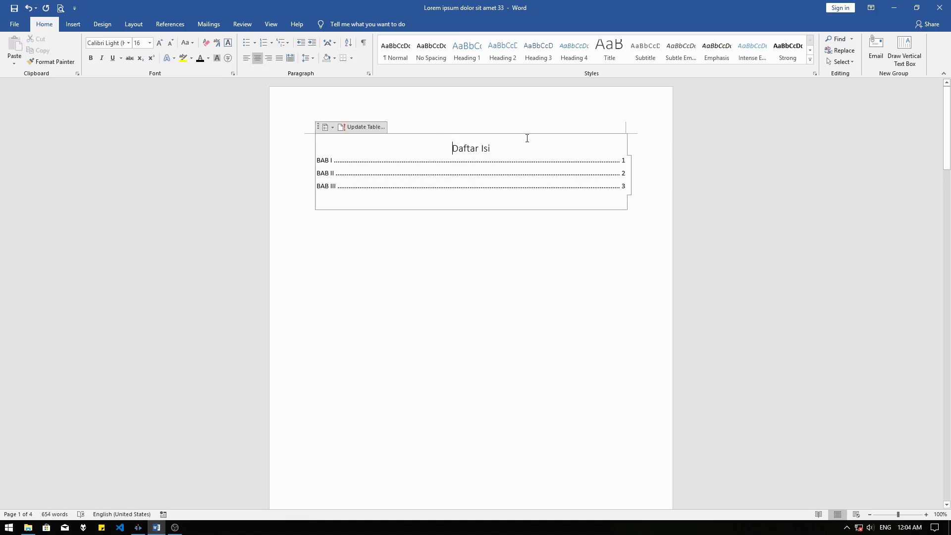
Make the "Daftar Isi" title bold and open the font size choices for it
triple_click(473, 148)
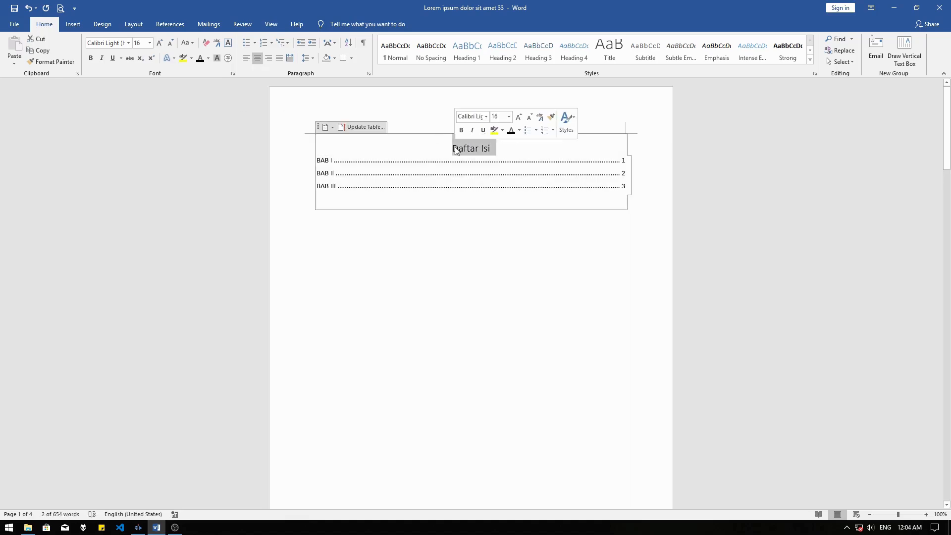
click(94, 58)
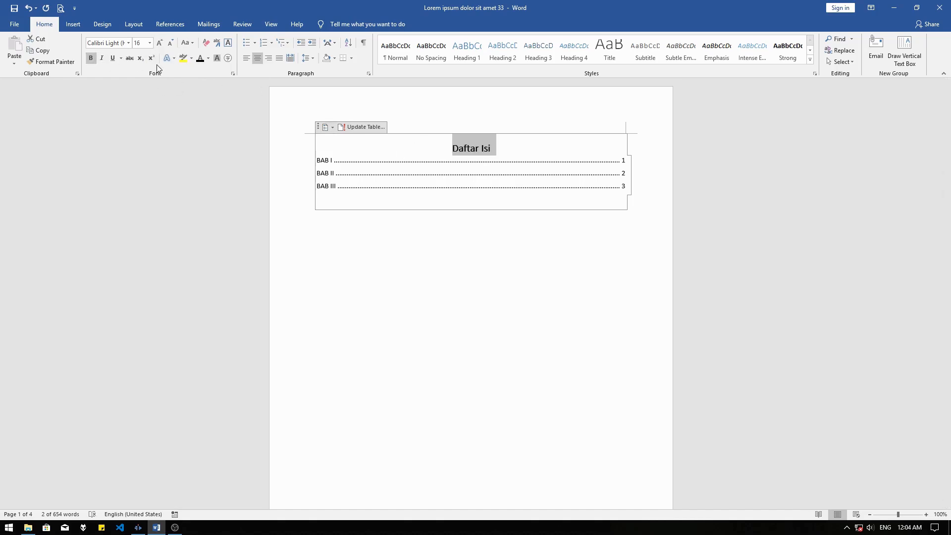
click(150, 43)
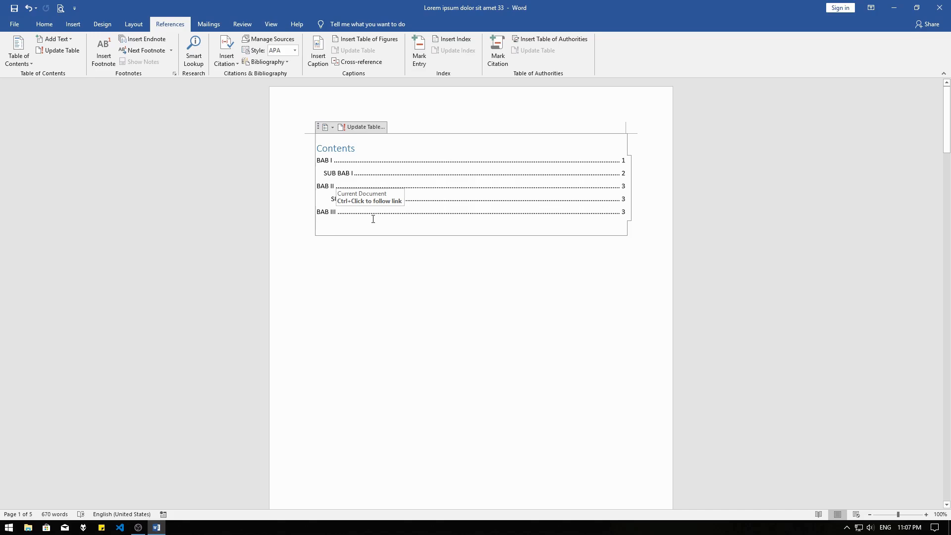
Remove the automatic table of contents from the document's first page
click(326, 131)
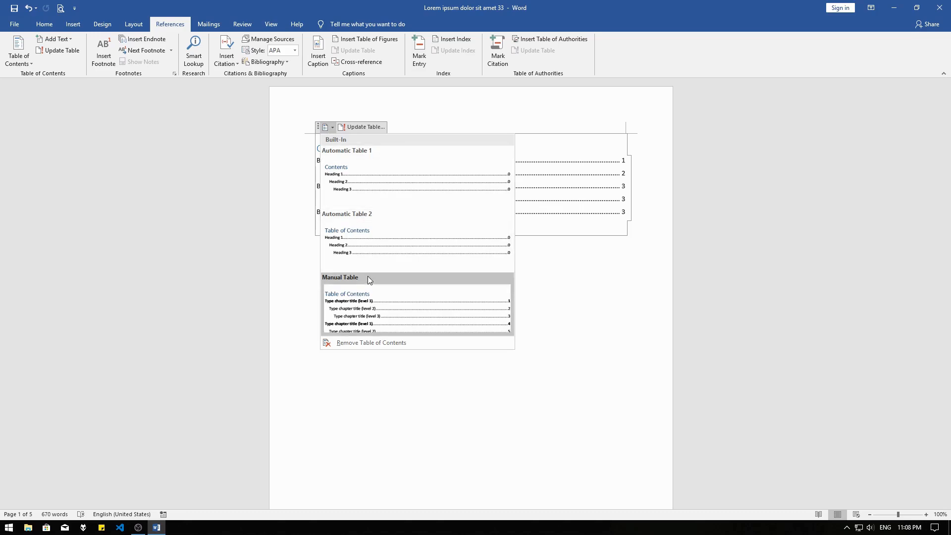
click(362, 342)
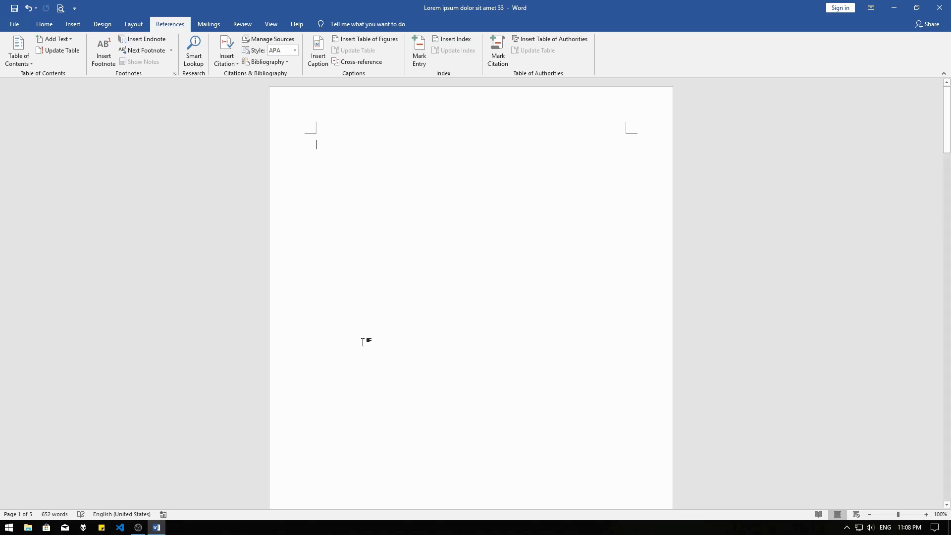